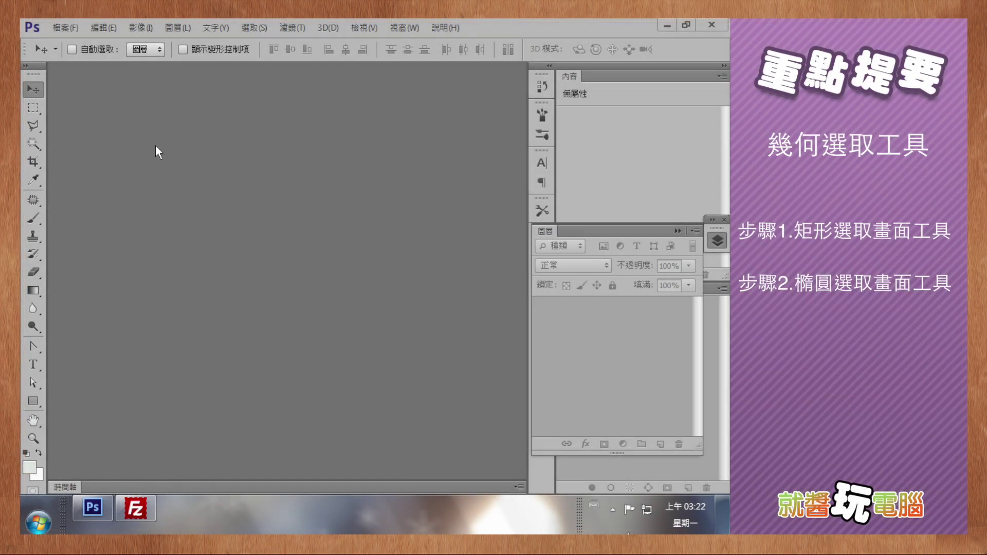
# Step: Open the File (檔案) menu on the empty Photoshop workspace
pyautogui.click(63, 27)
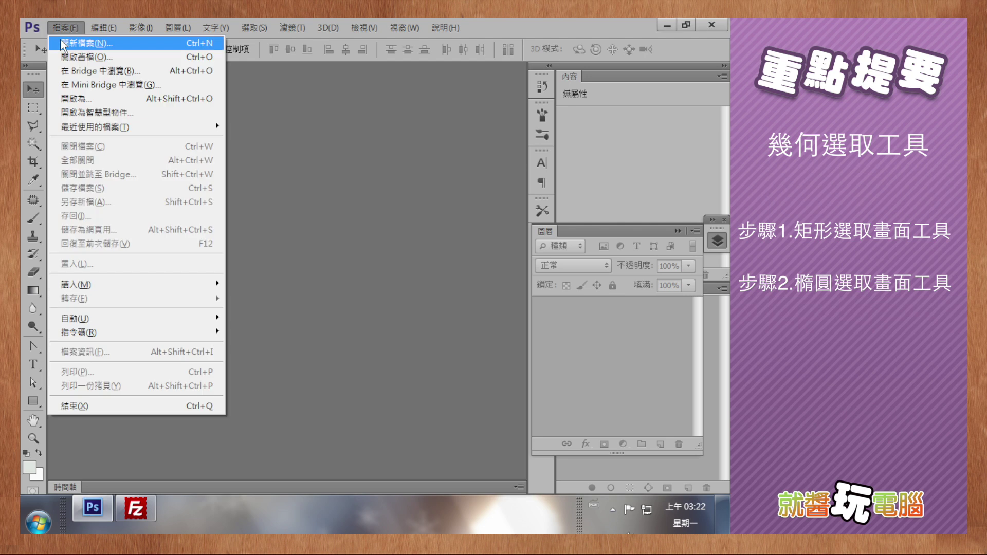
# Step: Create a new blank 842 × 595-pixel document with the width unit switched to Pixels
pyautogui.click(62, 44)
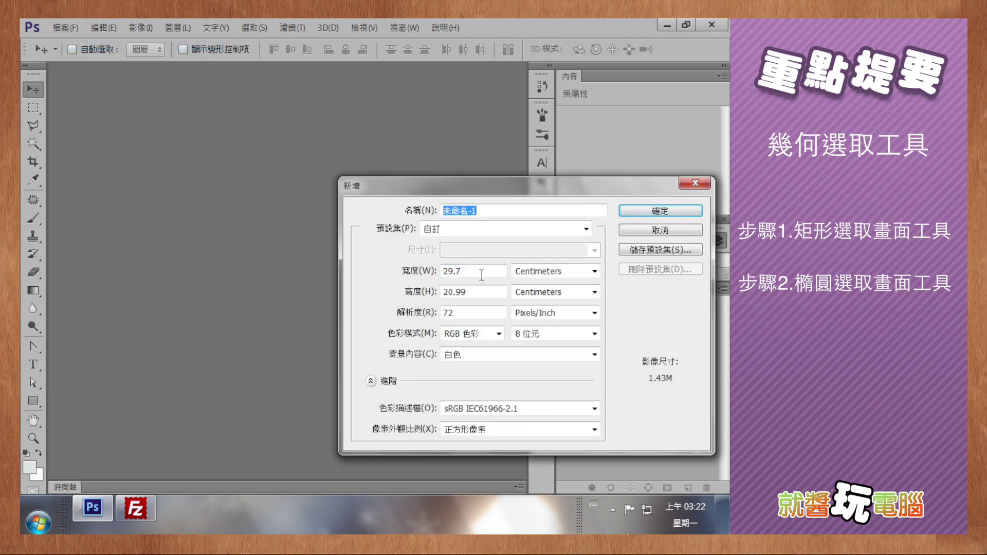
pyautogui.click(560, 268)
pyautogui.click(561, 283)
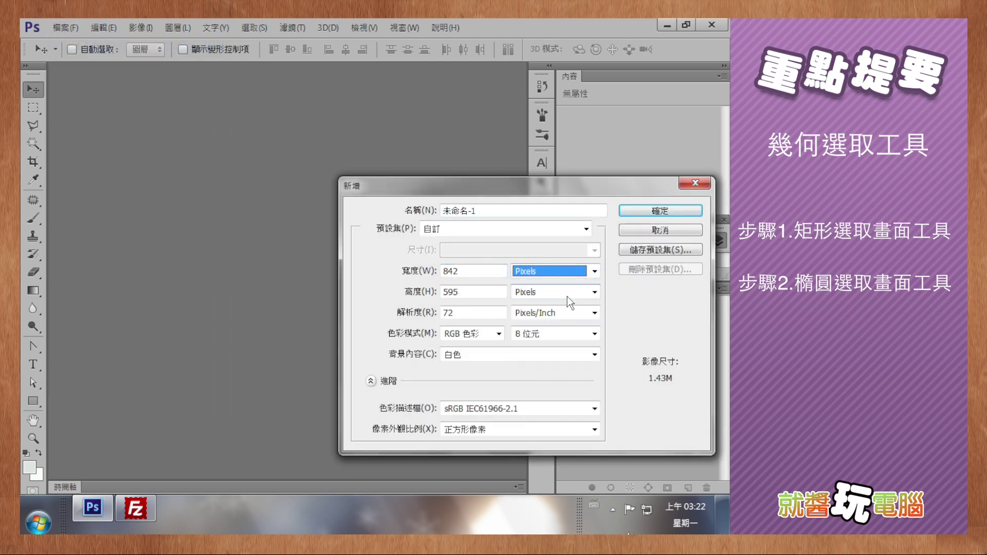
pyautogui.click(676, 214)
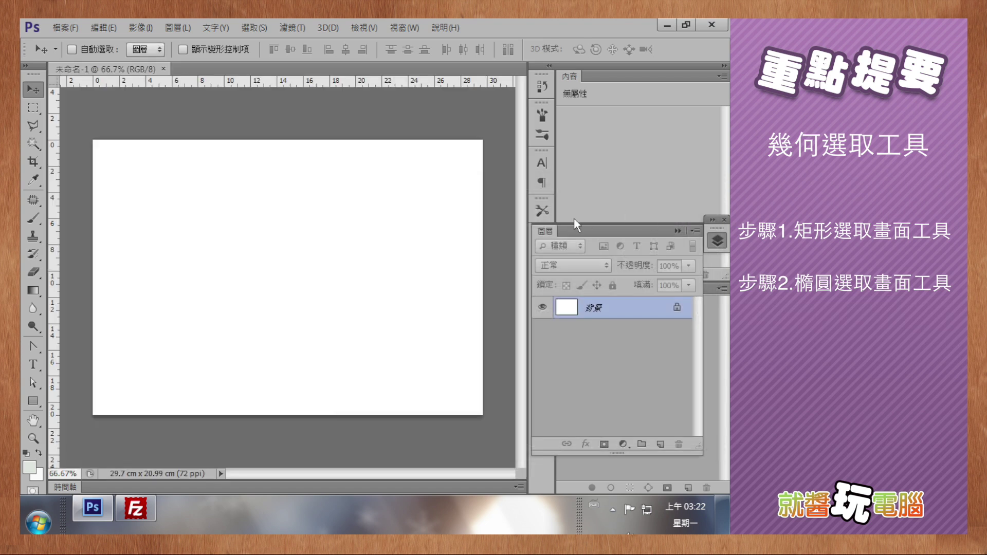
# Step: Pick the Rectangular Marquee tool and drag practice rectangles, ending with an 8.40 cm square
pyautogui.click(35, 109)
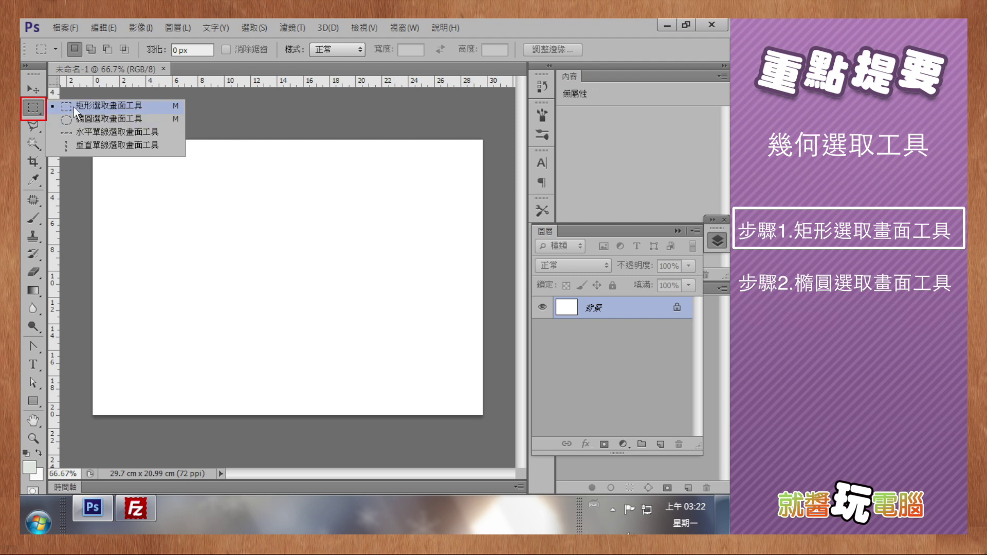
pyautogui.click(73, 106)
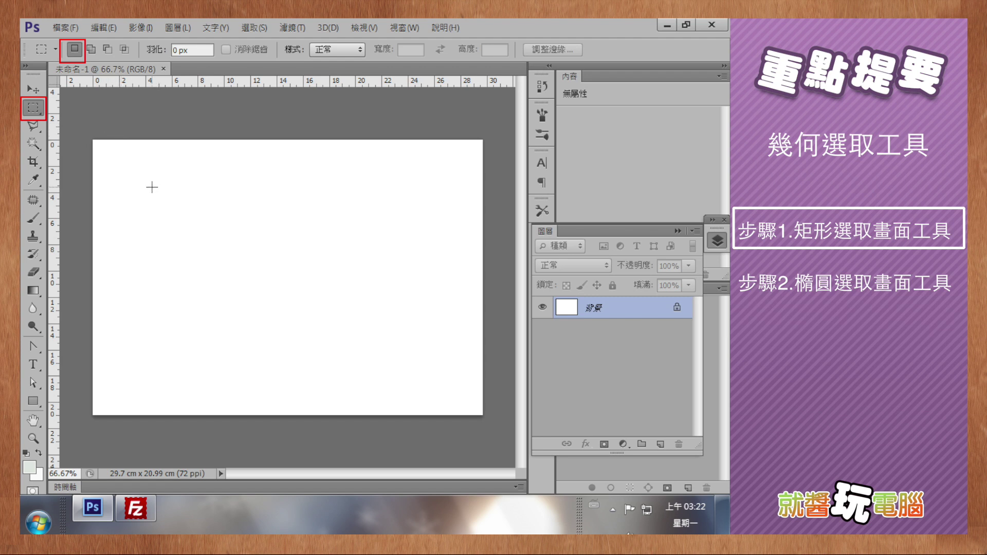
pyautogui.moveTo(115, 161); pyautogui.dragTo(196, 239)
pyautogui.moveTo(304, 243); pyautogui.dragTo(212, 162)
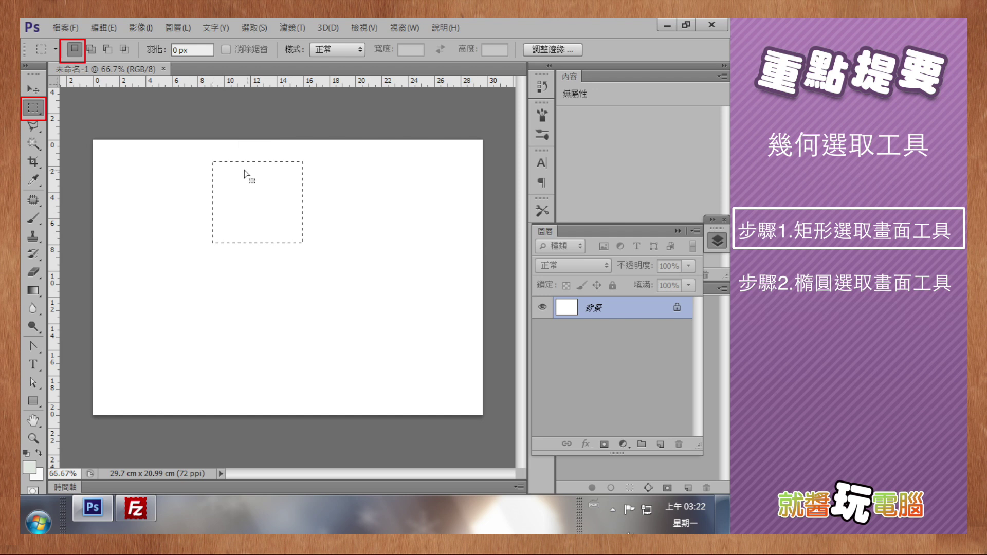
pyautogui.moveTo(152, 252); pyautogui.dragTo(220, 178)
pyautogui.moveTo(307, 168); pyautogui.dragTo(231, 240)
pyautogui.moveTo(139, 175); pyautogui.dragTo(269, 287)
# Step: Deselect, enable Add to Selection, and merge a 5.75 × 6.28 cm rectangle into the square
pyautogui.click(213, 202)
pyautogui.click(92, 51)
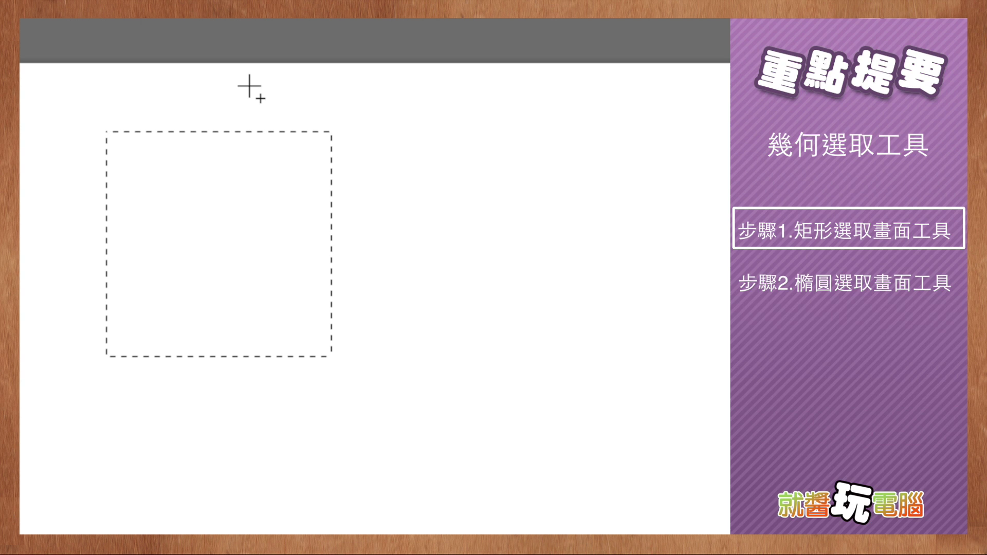
pyautogui.moveTo(249, 84); pyautogui.dragTo(414, 265)
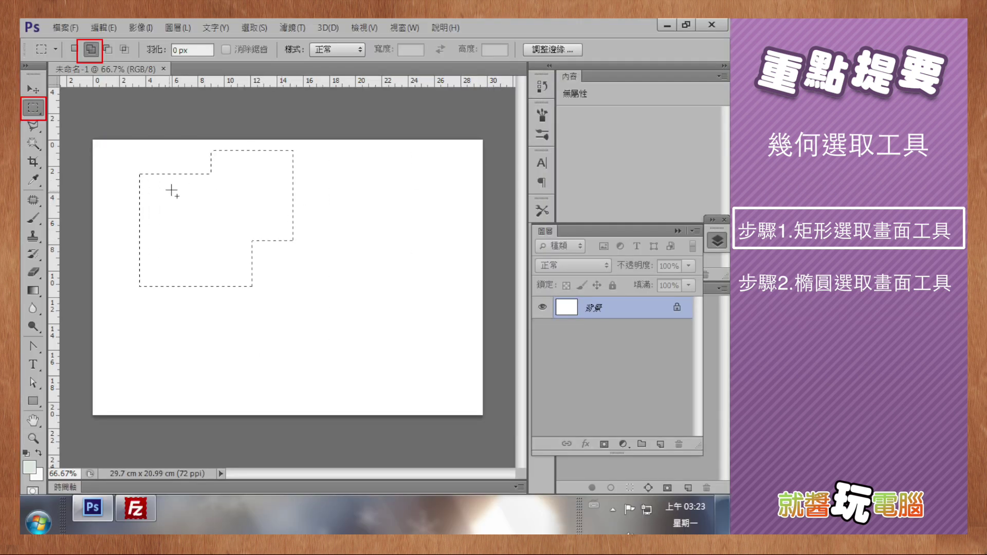
# Step: Enable Subtract from Selection and cut away the extra areas, leaving one square selection
pyautogui.click(107, 50)
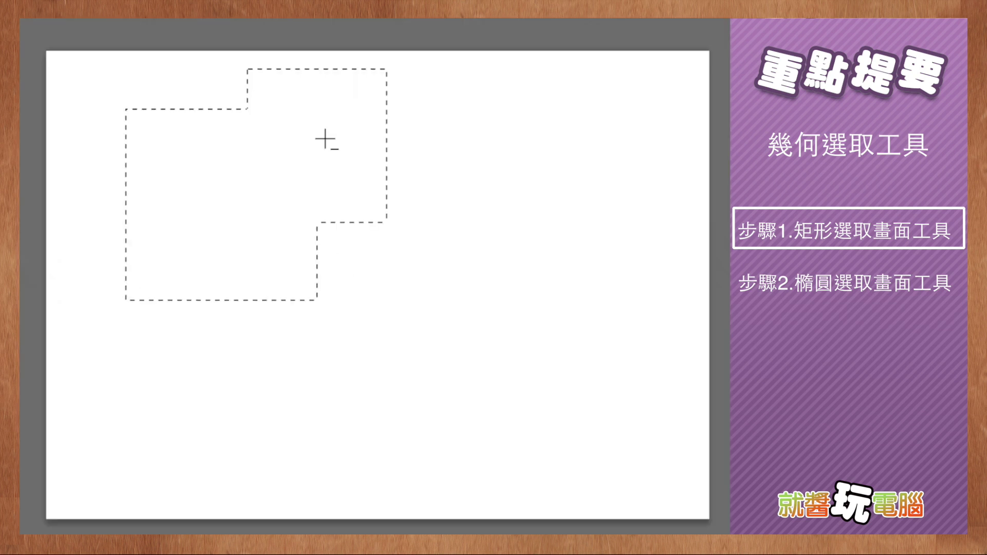
pyautogui.moveTo(338, 329); pyautogui.dragTo(302, 276)
pyautogui.moveTo(397, 277); pyautogui.dragTo(318, 57)
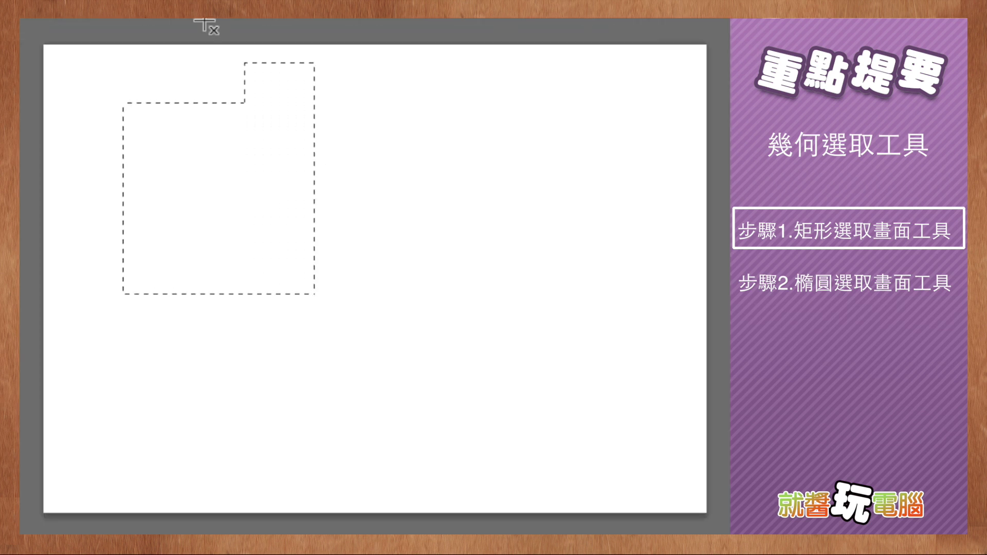
pyautogui.moveTo(123, 102); pyautogui.dragTo(314, 291)
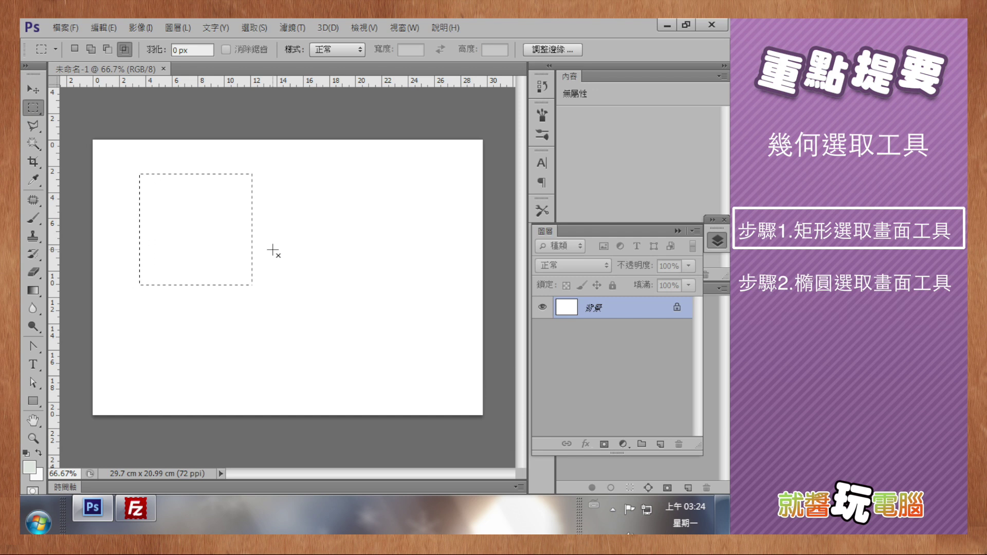
# Step: Deselect and close the untitled document 未命名-1
pyautogui.click(277, 250)
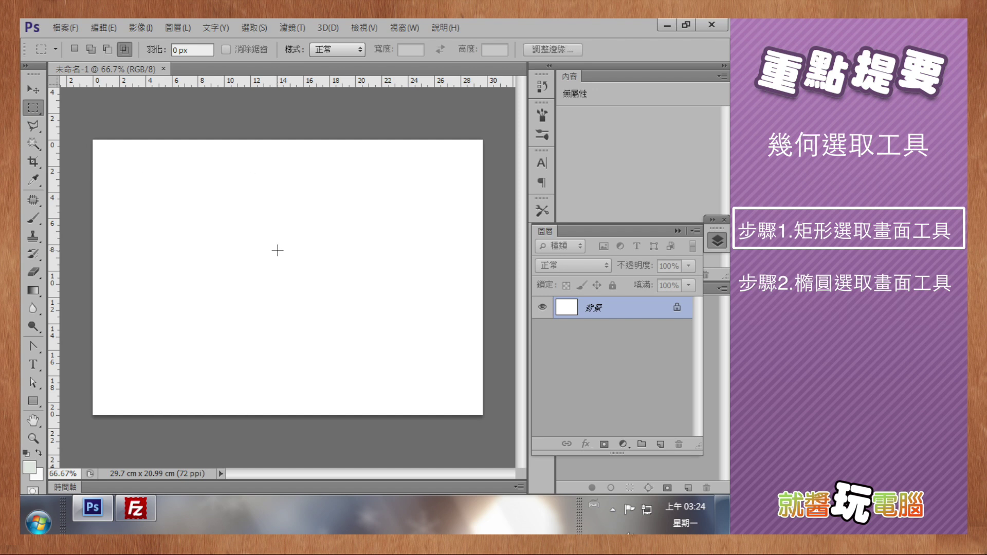
pyautogui.click(163, 69)
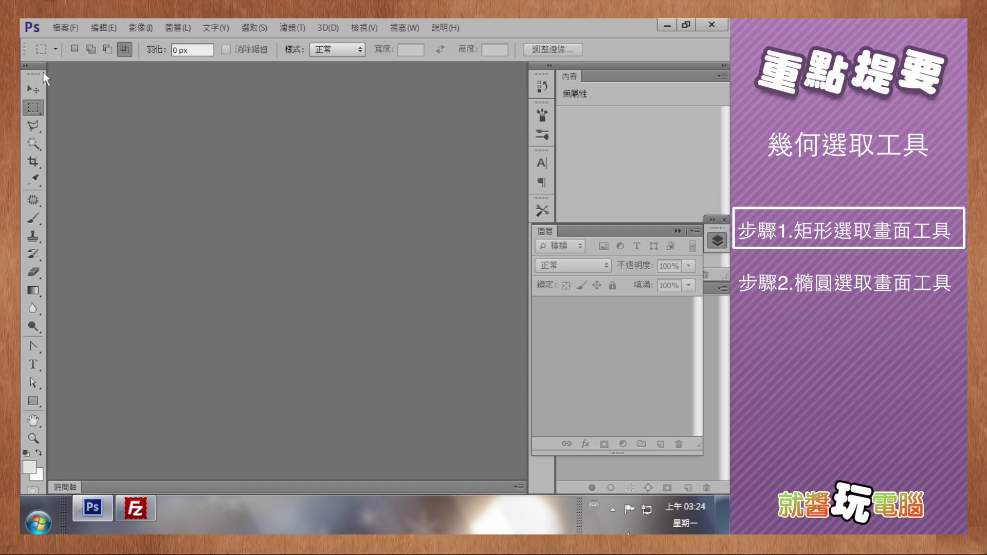
pyautogui.press('v')
# Step: Open the water-lily photo ch02-04選取區域增減.jpg
pyautogui.click(70, 31)
pyautogui.click(88, 57)
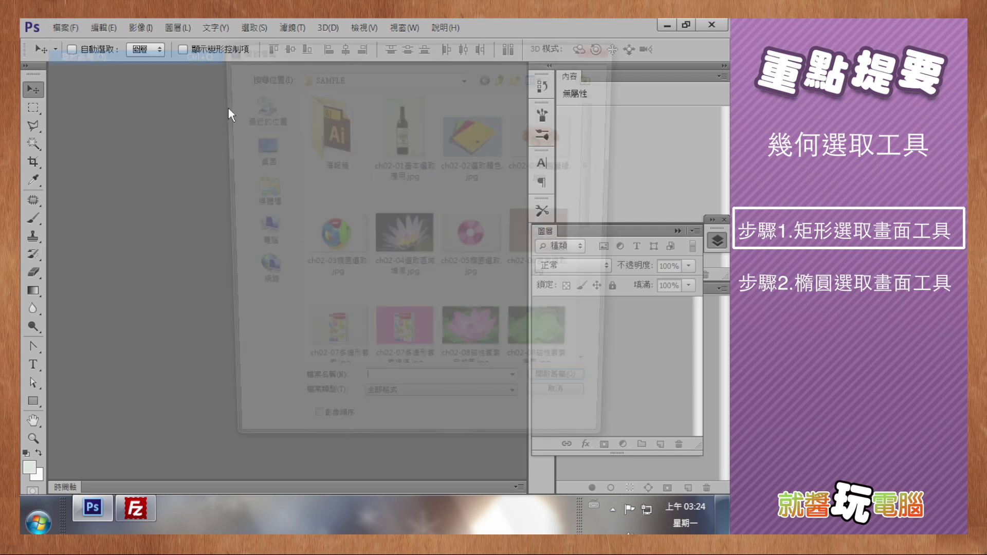
pyautogui.click(417, 245)
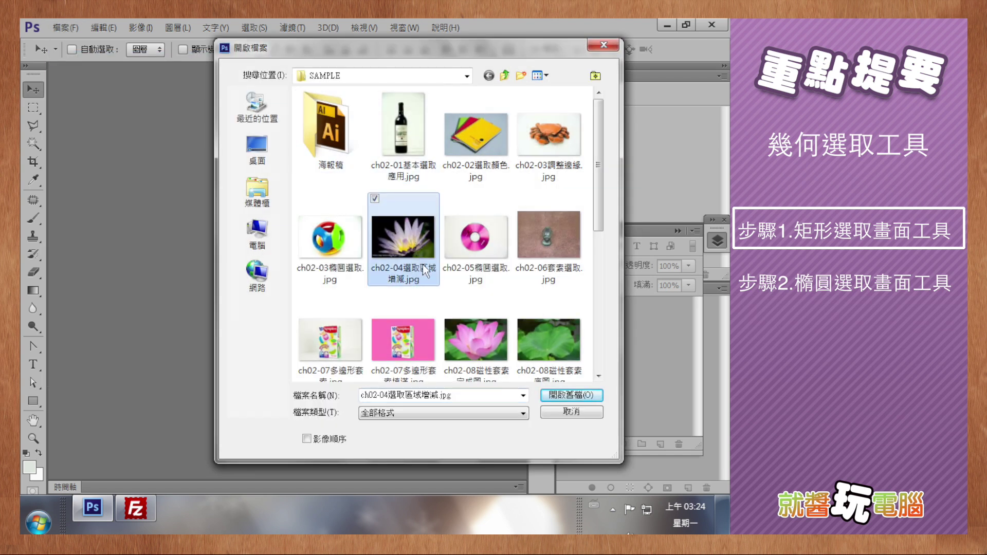
pyautogui.doubleClick(422, 264)
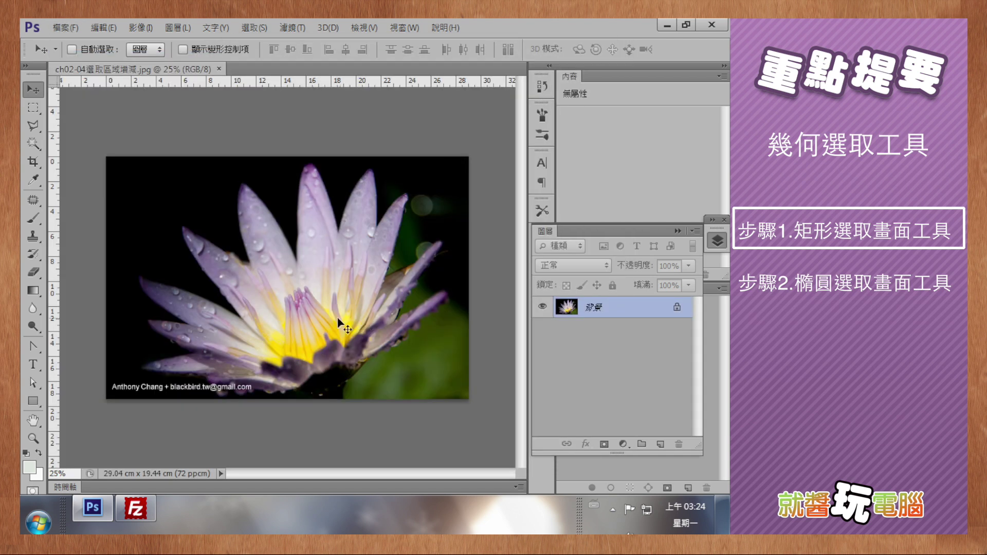
pyautogui.click(29, 110)
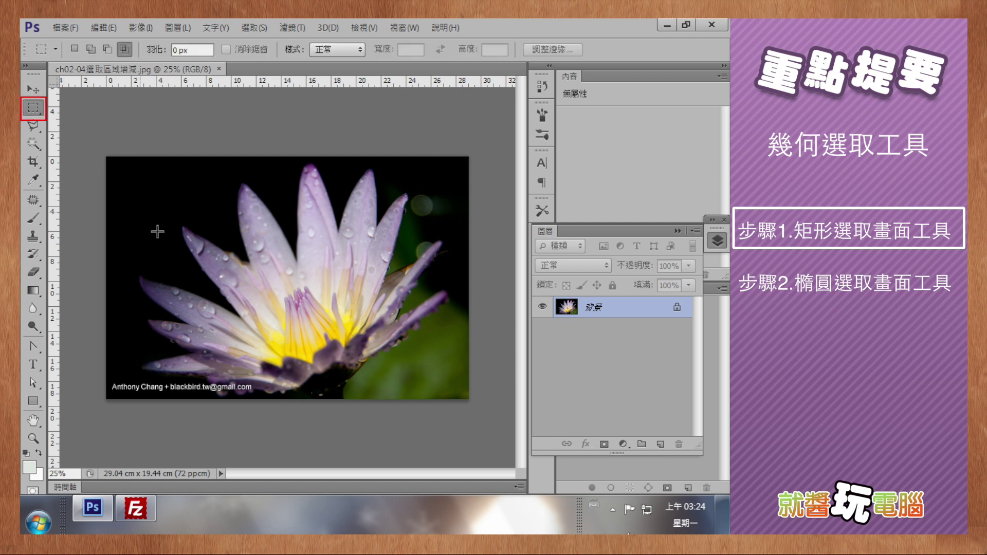
pyautogui.moveTo(167, 215); pyautogui.dragTo(276, 318)
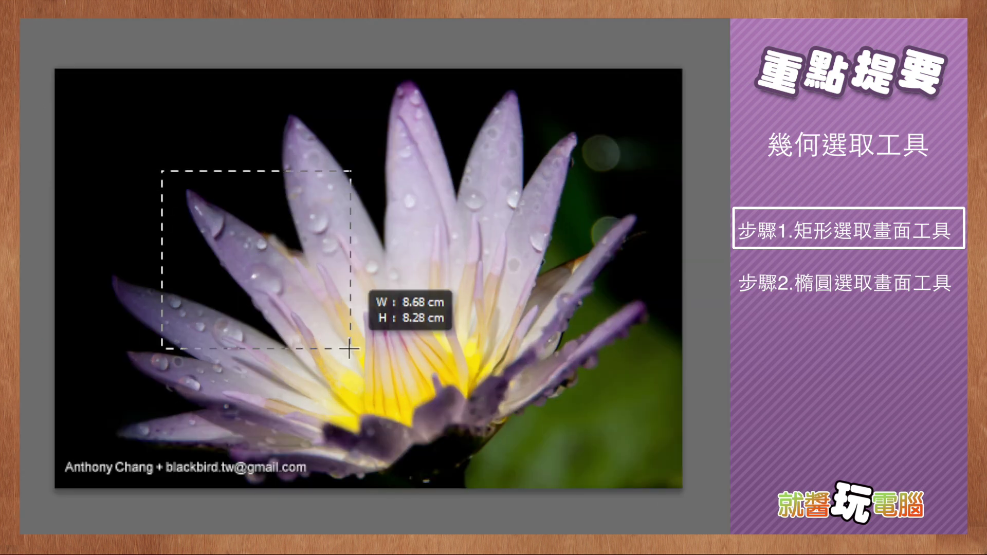
pyautogui.moveTo(350, 350); pyautogui.dragTo(298, 367)
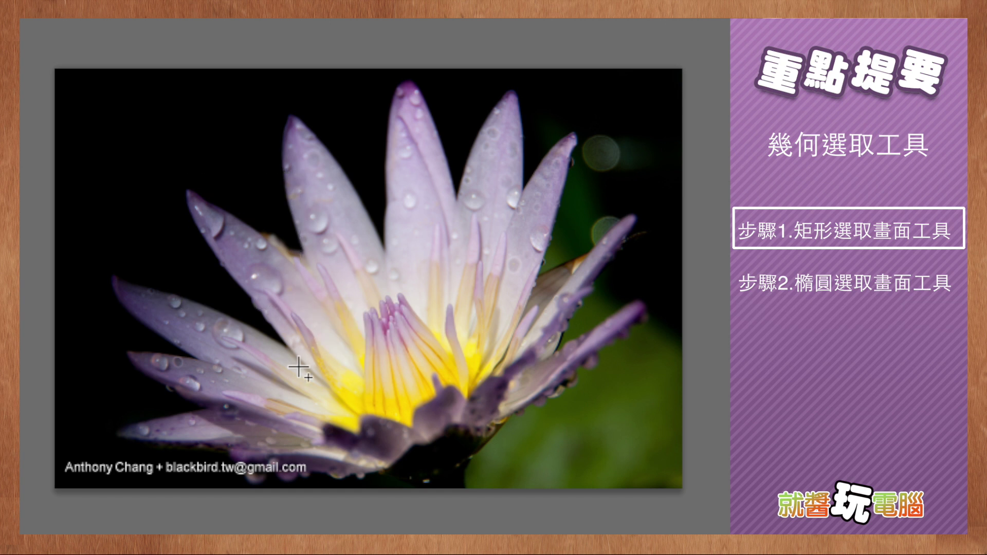
pyautogui.click(397, 385)
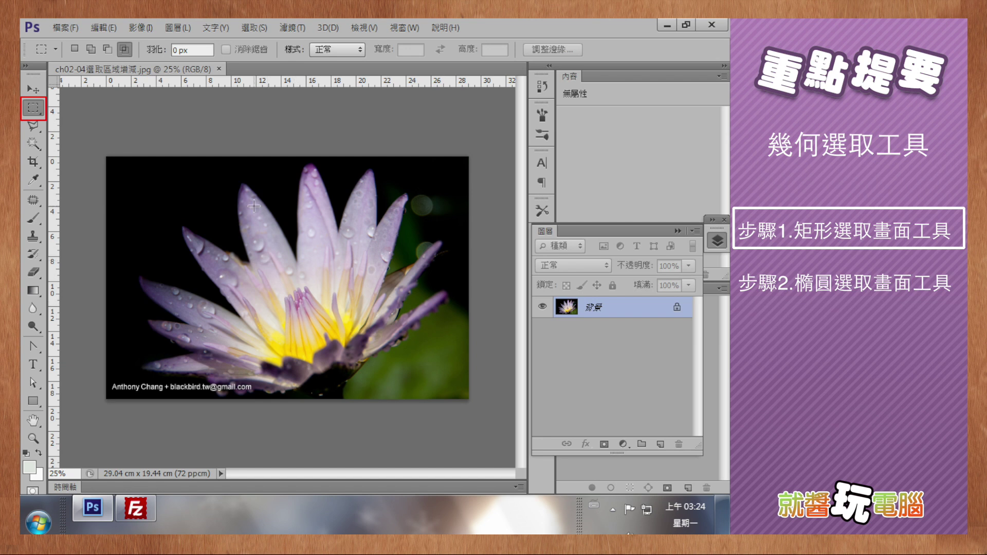
pyautogui.hotkey('shift', 'ctrl', 'd')
pyautogui.click(253, 27)
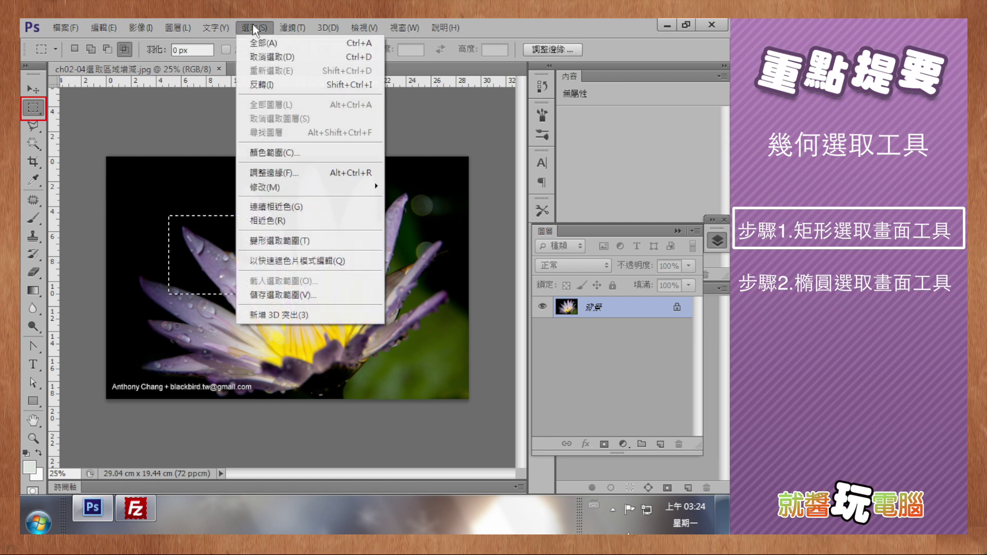
pyautogui.click(277, 57)
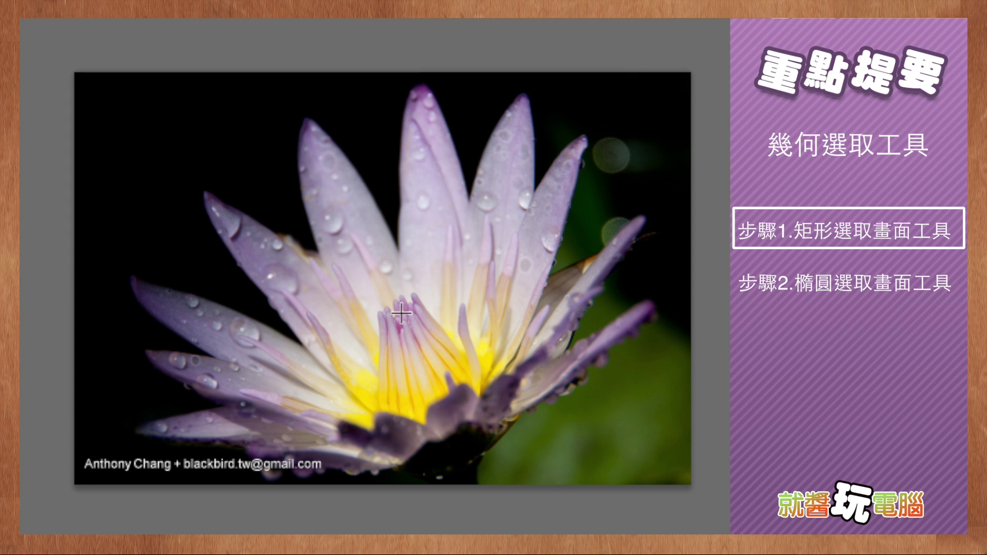
# Step: Copy a square around the flower's yellow centre and start a 728 × 728-pixel clipboard-sized document
pyautogui.moveTo(402, 314); pyautogui.dragTo(508, 419)
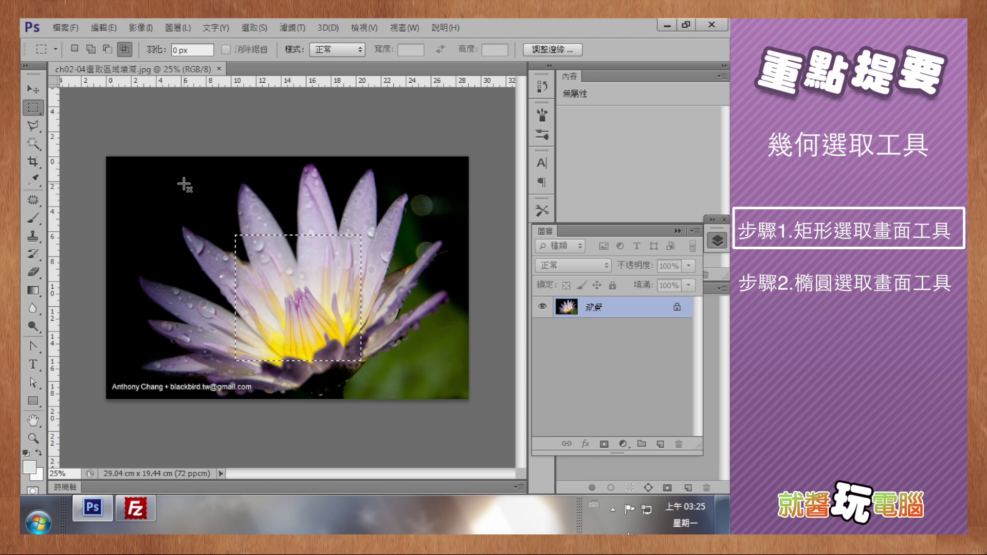
pyautogui.click(103, 28)
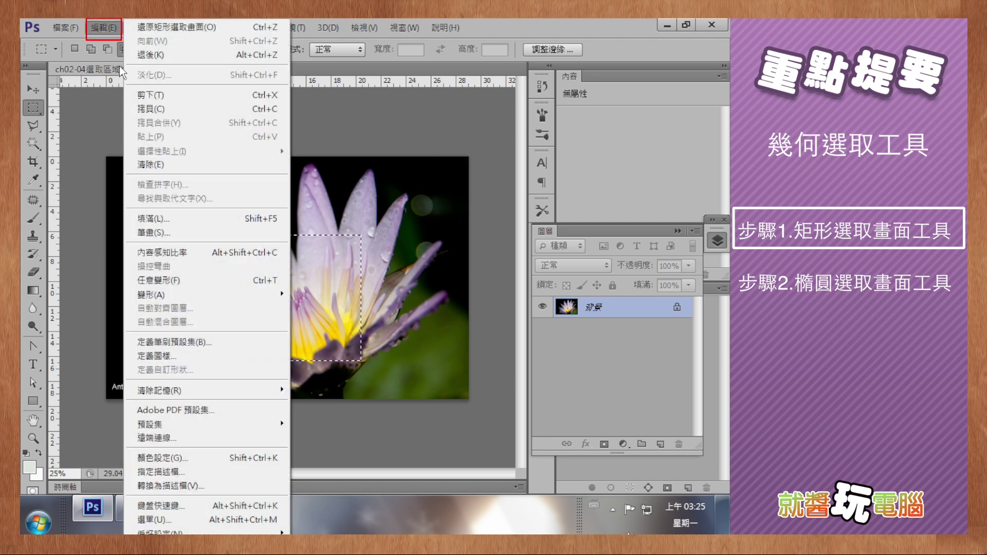
pyautogui.click(183, 110)
pyautogui.click(67, 28)
pyautogui.click(81, 41)
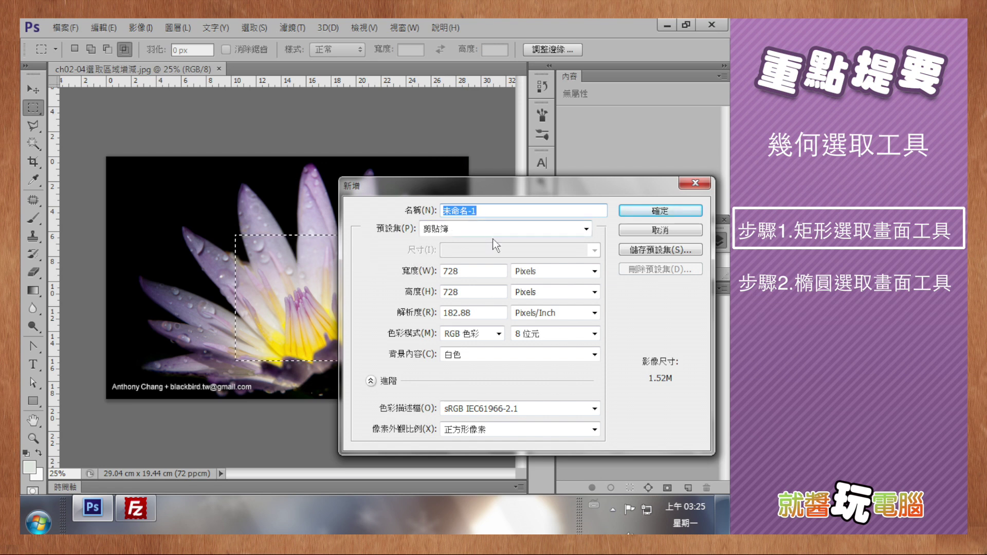
# Step: Paste the flower square into the new 728 × 728 document, then close it without saving
pyautogui.click(659, 212)
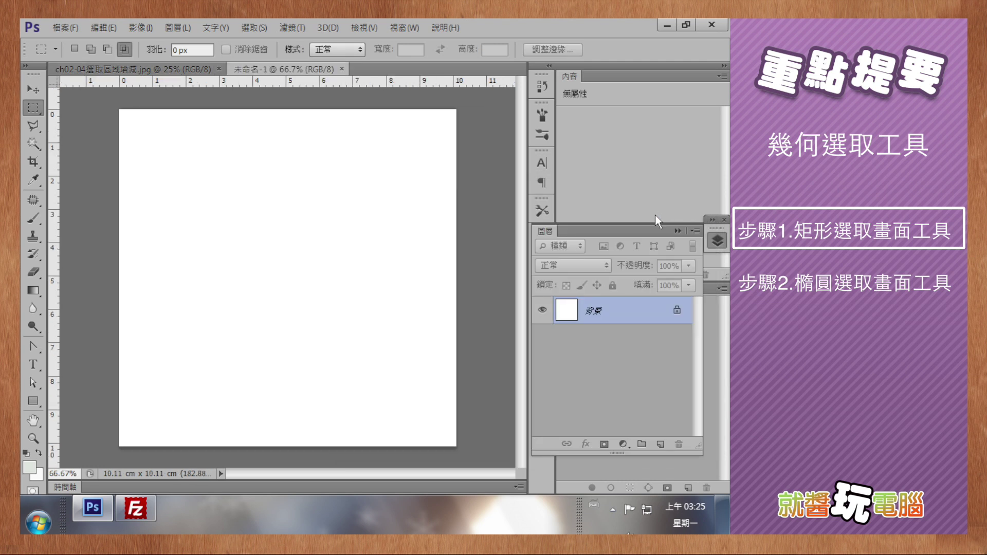
pyautogui.hotkey('ctrl', 'v')
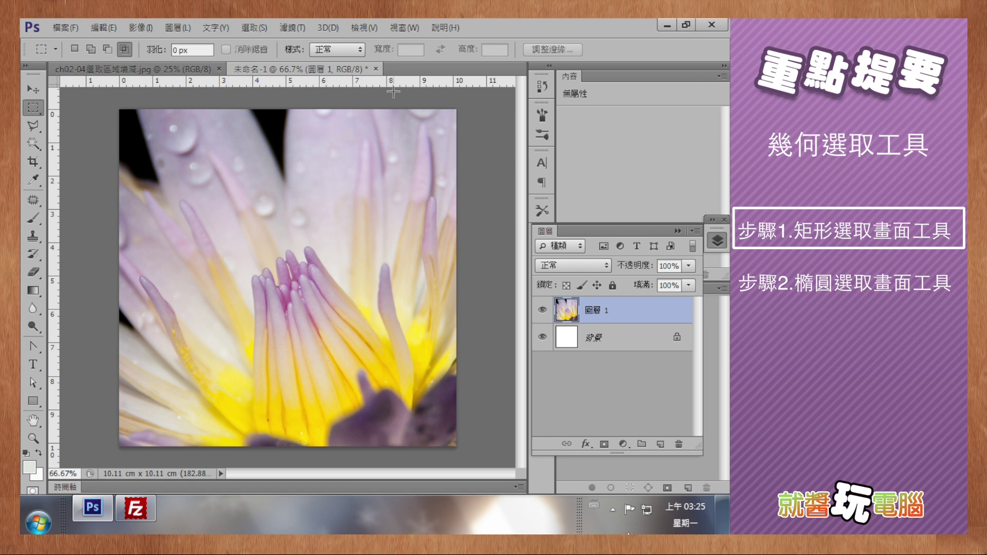
pyautogui.click(377, 70)
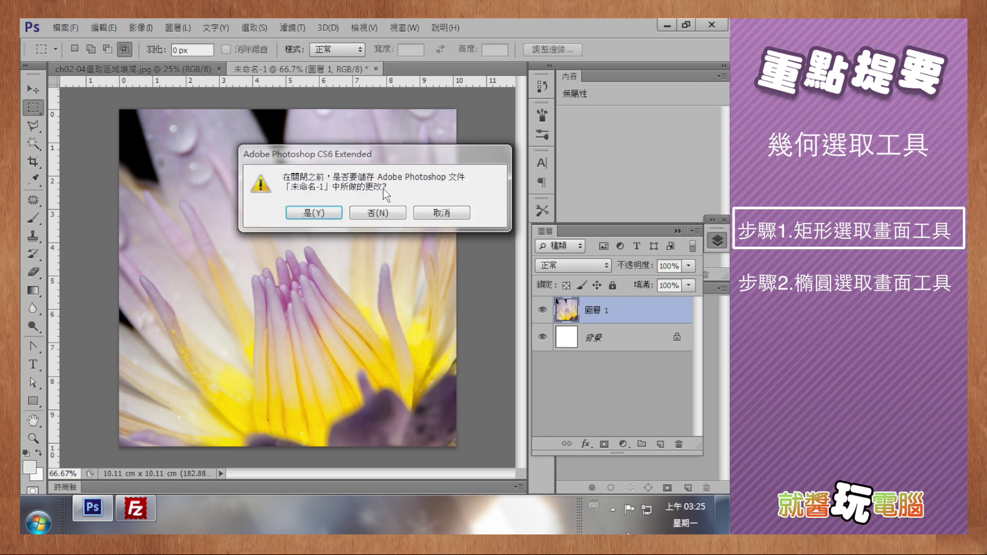
pyautogui.press('Return')
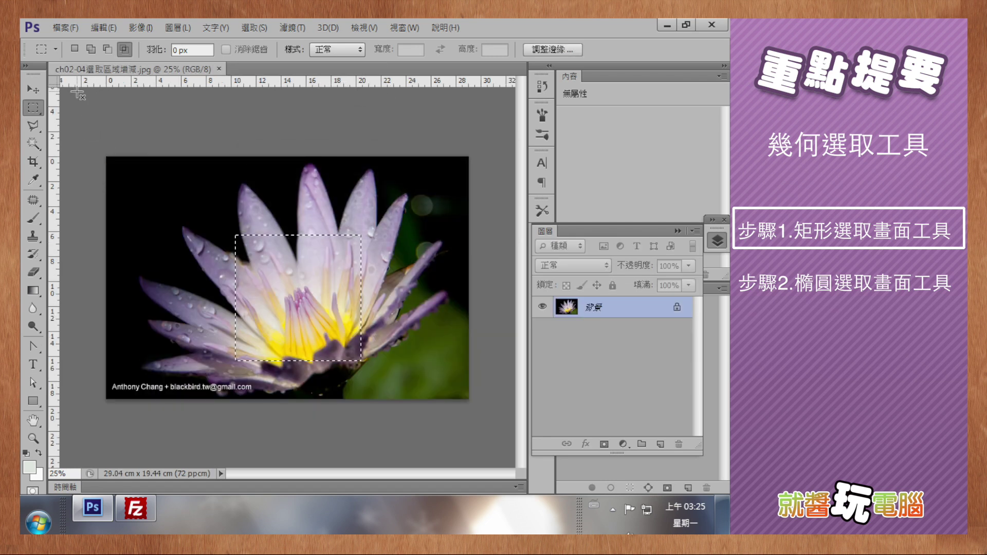
pyautogui.click(76, 92)
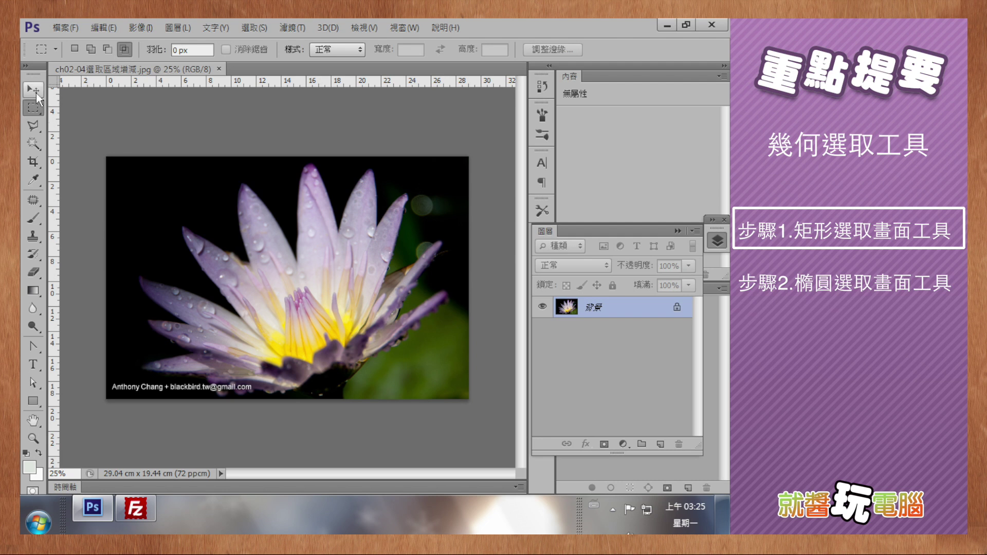
# Step: Select a rectangle around the flower centre with the Rectangular Marquee at 0 px feather
pyautogui.press('v')
pyautogui.click(32, 111)
pyautogui.click(204, 52)
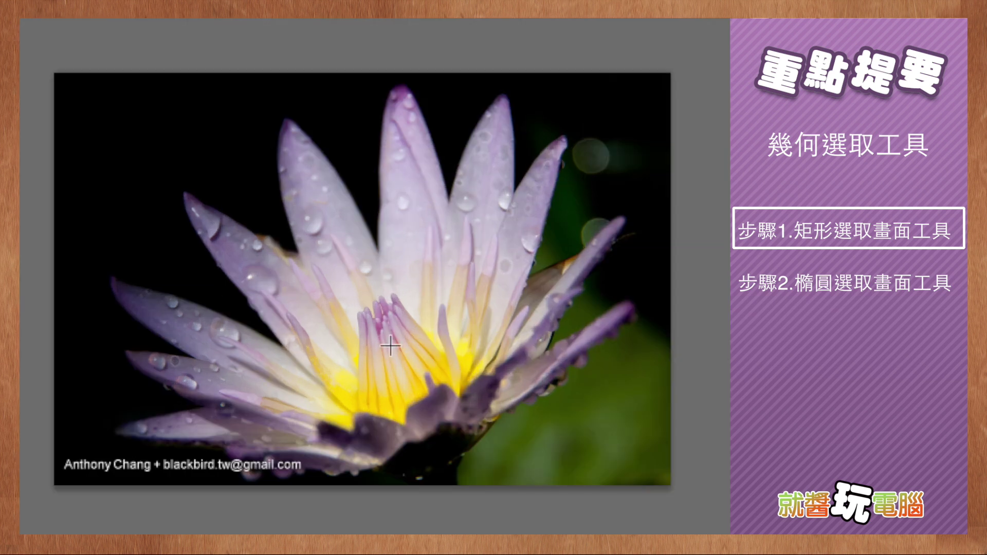
pyautogui.moveTo(378, 319); pyautogui.dragTo(463, 422)
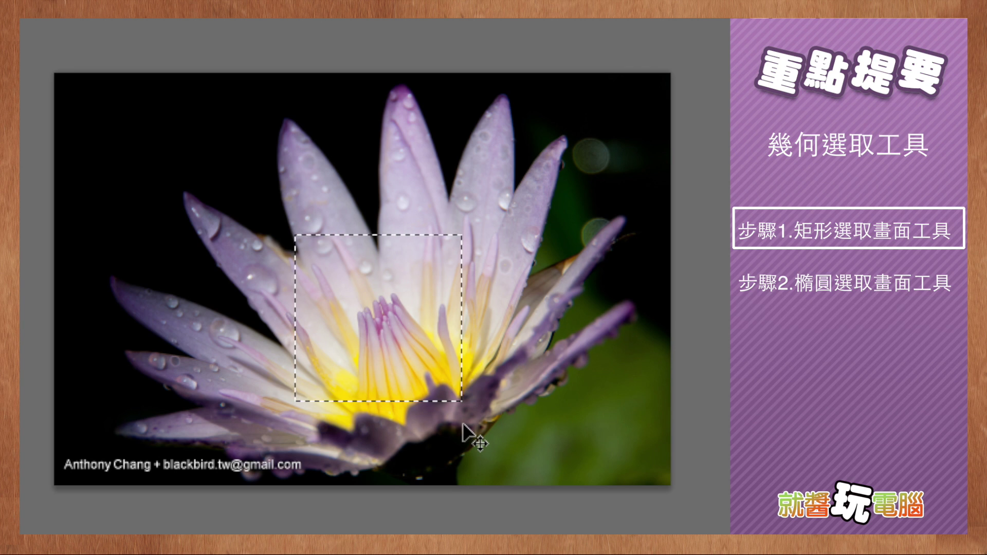
# Step: Paste the sharp-edged crop into a new 569 × 569-pixel document and shift it down-right
pyautogui.click(64, 27)
pyautogui.click(73, 37)
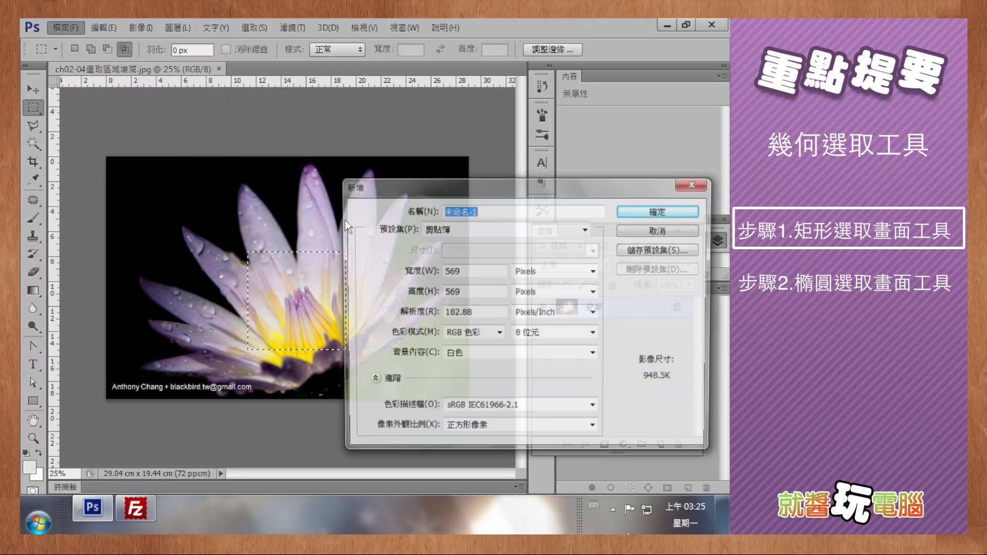
pyautogui.click(646, 211)
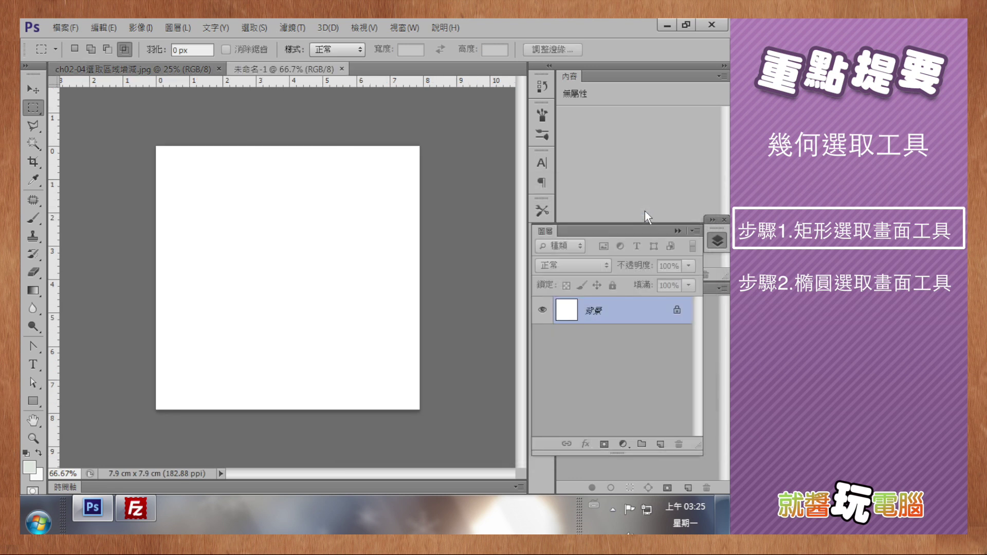
pyautogui.hotkey('ctrl', 'v')
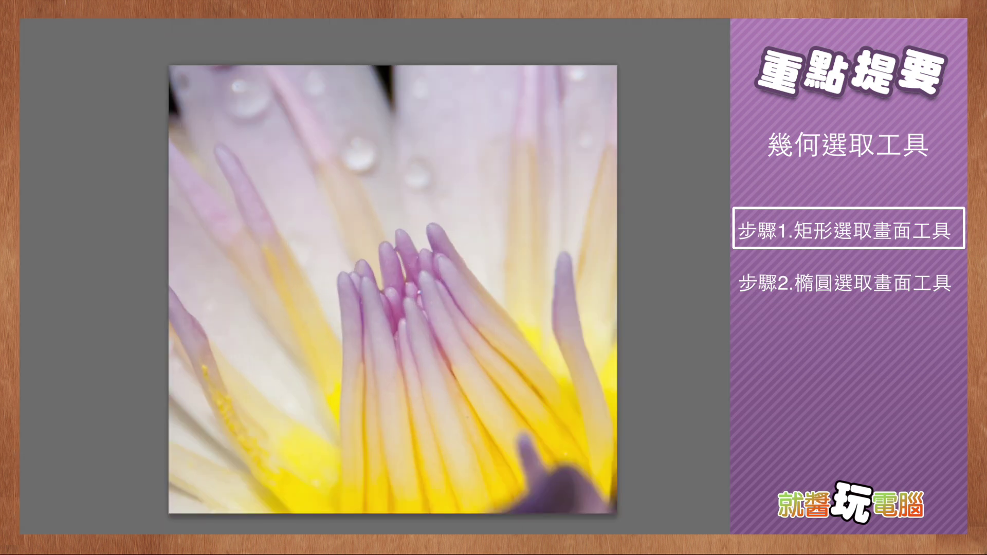
pyautogui.moveTo(219, 135); pyautogui.dragTo(412, 212)
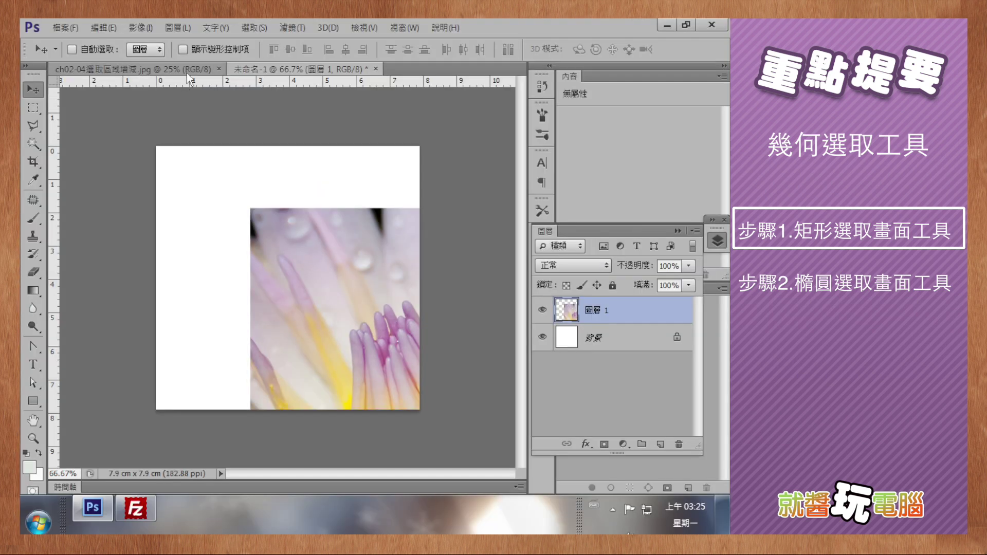
pyautogui.click(187, 73)
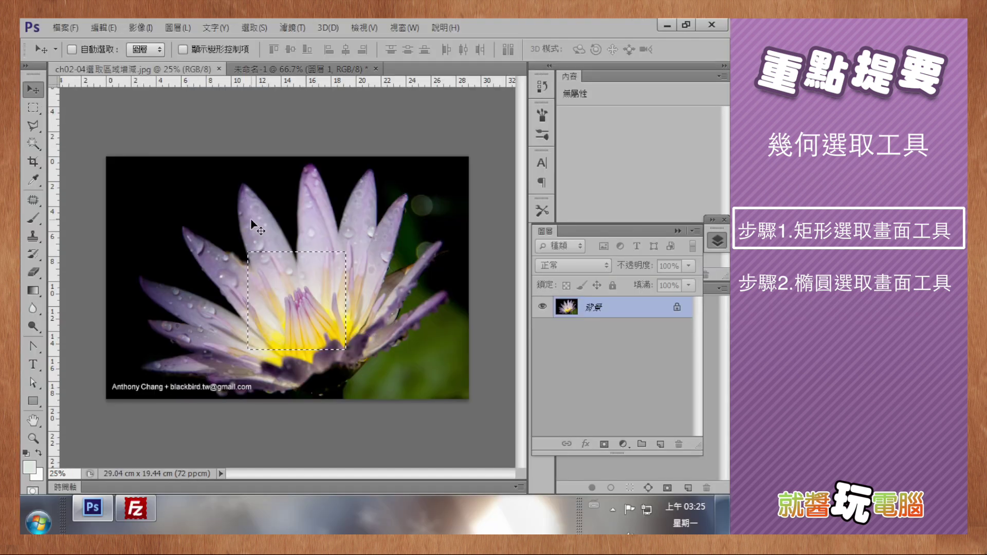
# Step: Set the Rectangular Marquee feather to 10 px
pyautogui.click(34, 107)
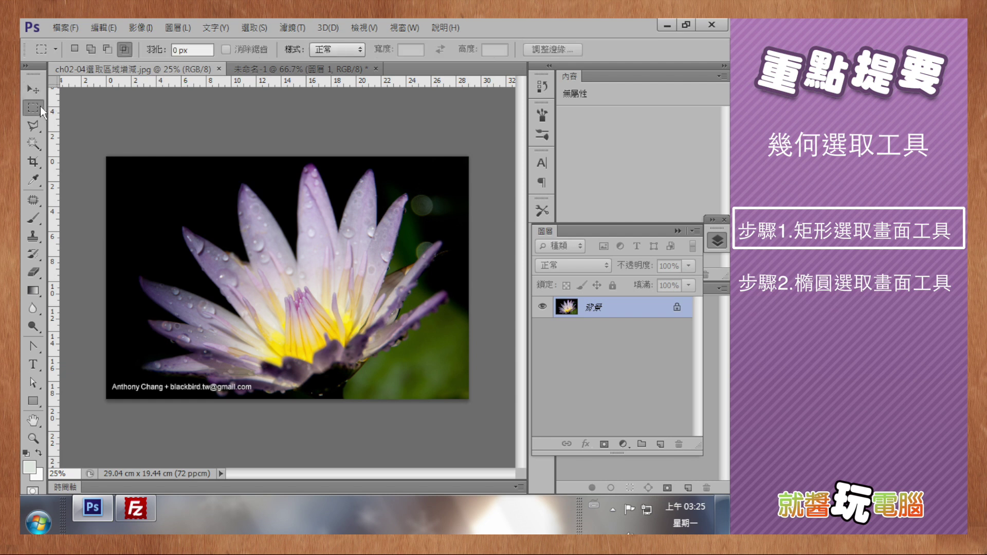
pyautogui.click(201, 53)
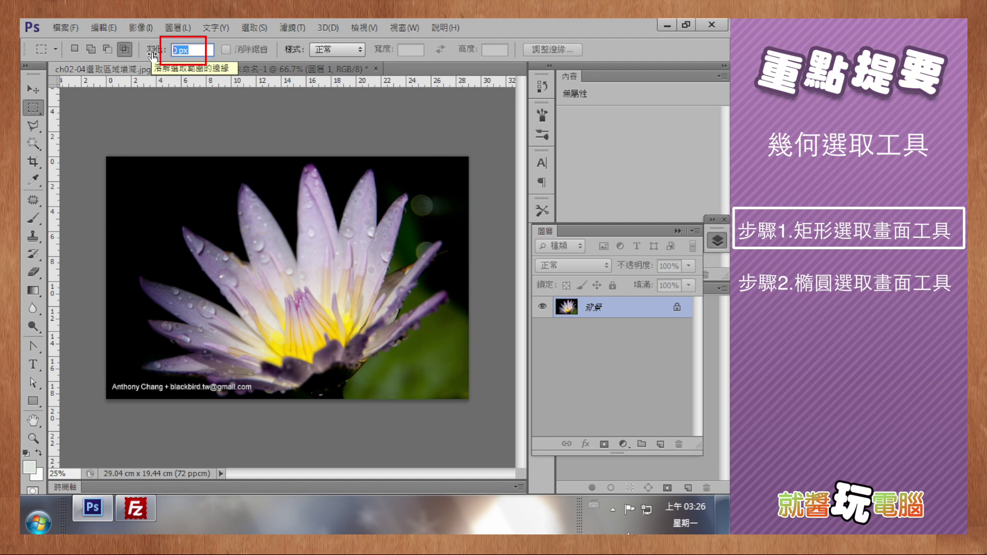
pyautogui.write('10')
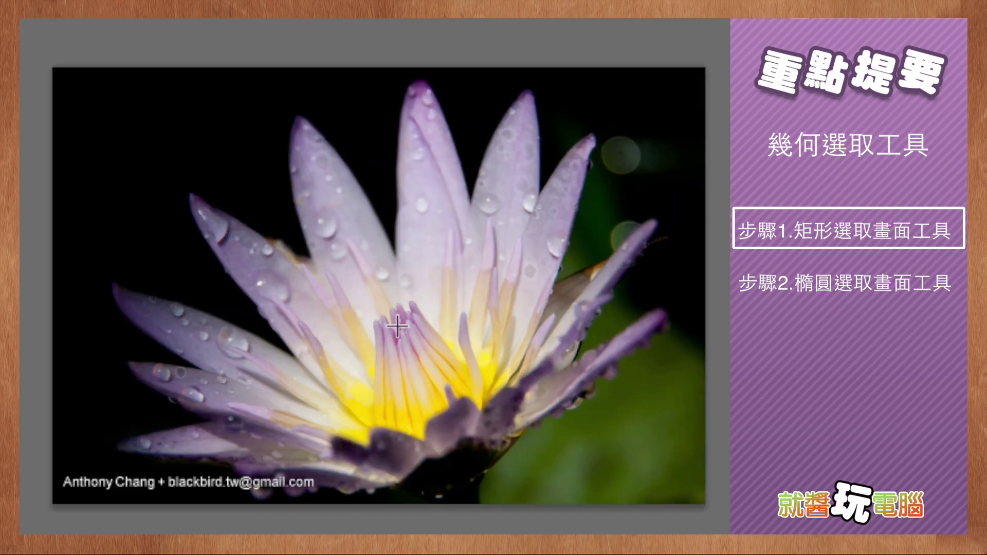
# Step: Select a larger area around the flower centre and position the feathered copy as Layer 2
pyautogui.moveTo(397, 326); pyautogui.dragTo(495, 422)
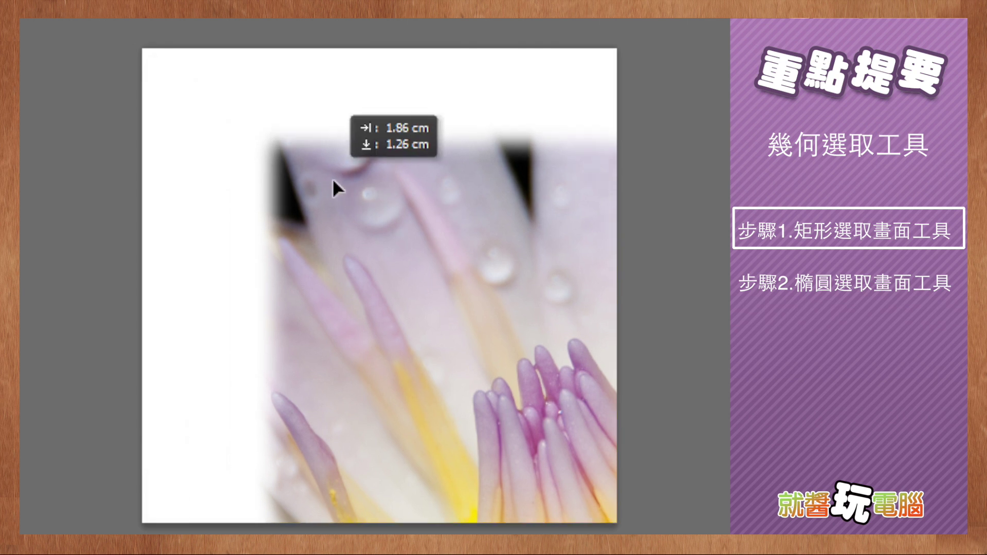
pyautogui.moveTo(333, 187); pyautogui.dragTo(339, 175)
pyautogui.moveTo(447, 180); pyautogui.dragTo(387, 271)
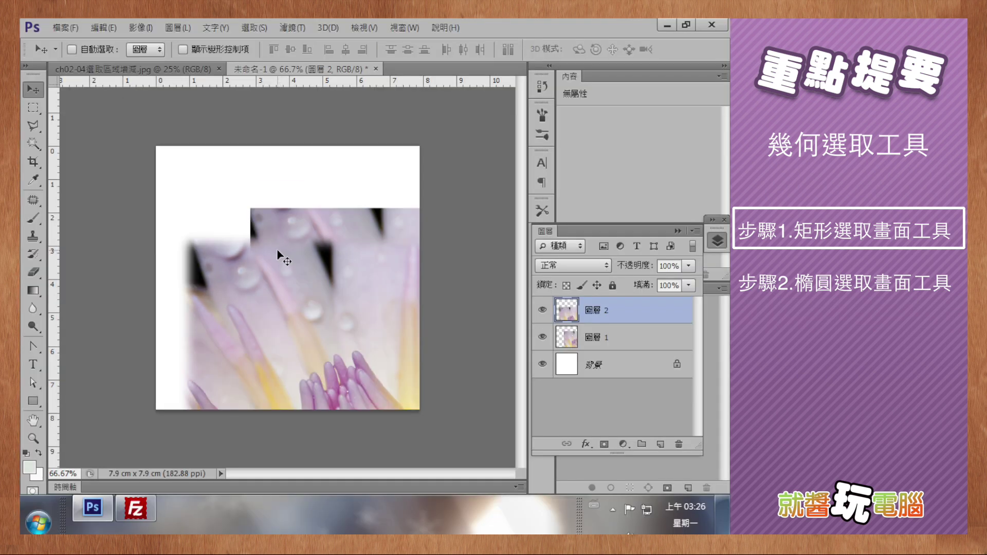
pyautogui.click(183, 66)
# Step: Copy a non-anti-aliased circular selection of the flower centre and create a matching 721×721 document
pyautogui.hotkey('ctrl', 'd')
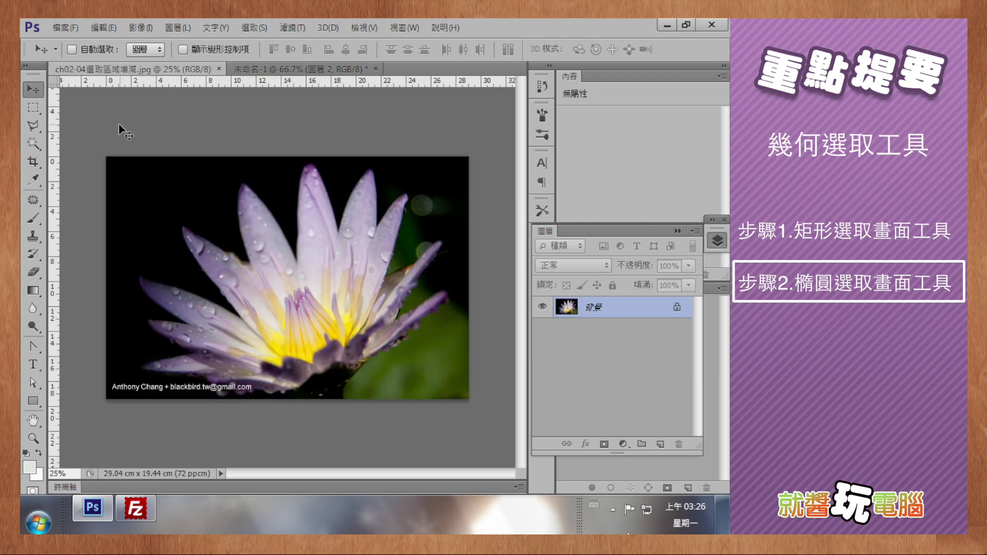
pyautogui.moveTo(33, 108); pyautogui.dragTo(75, 116)
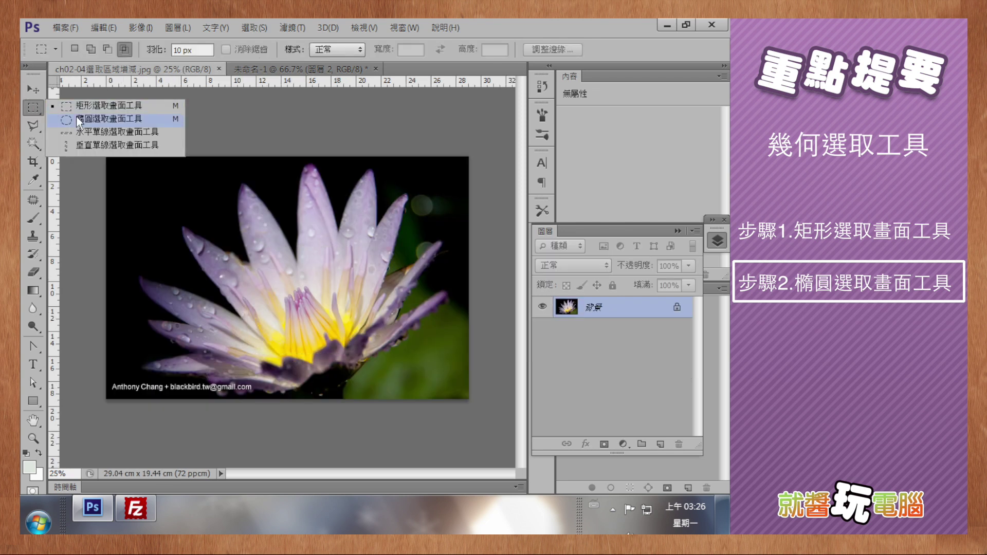
pyautogui.click(78, 119)
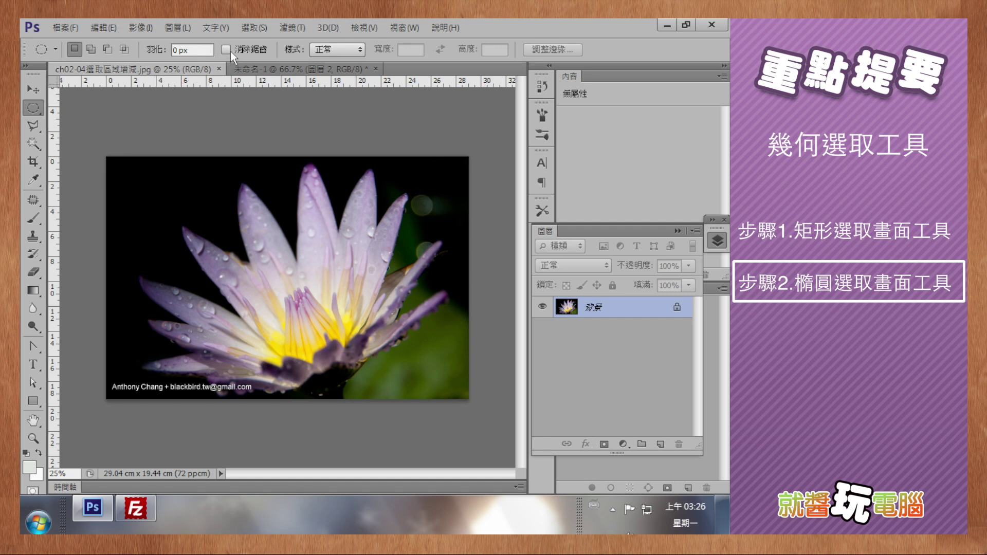
pyautogui.click(227, 50)
pyautogui.moveTo(298, 301); pyautogui.dragTo(332, 366)
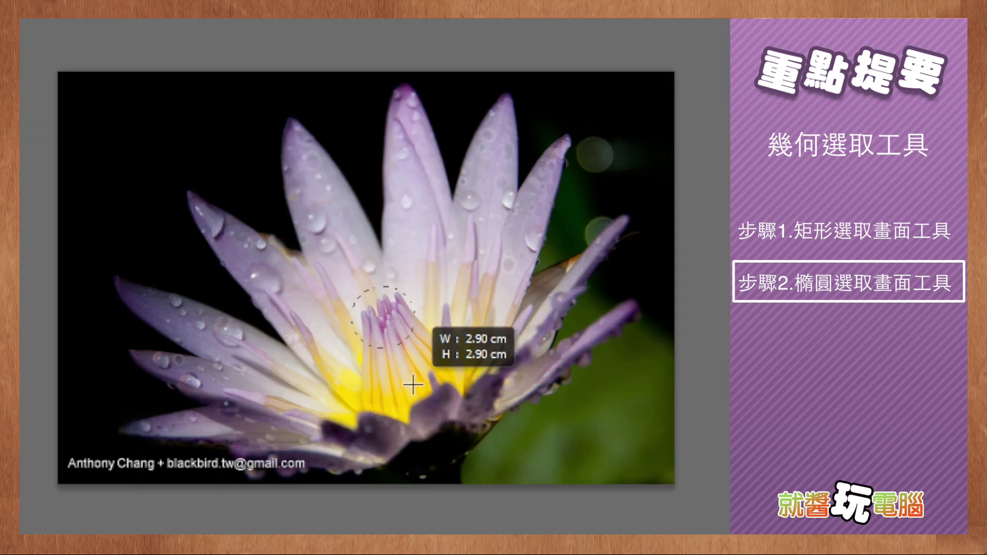
pyautogui.moveTo(442, 427); pyautogui.dragTo(489, 468)
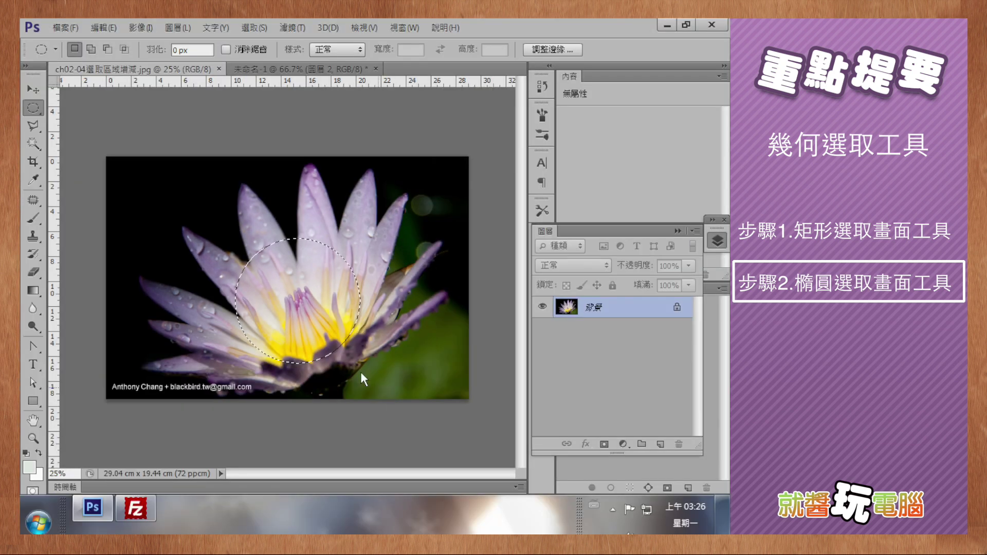
pyautogui.hotkey('ctrl', 'n')
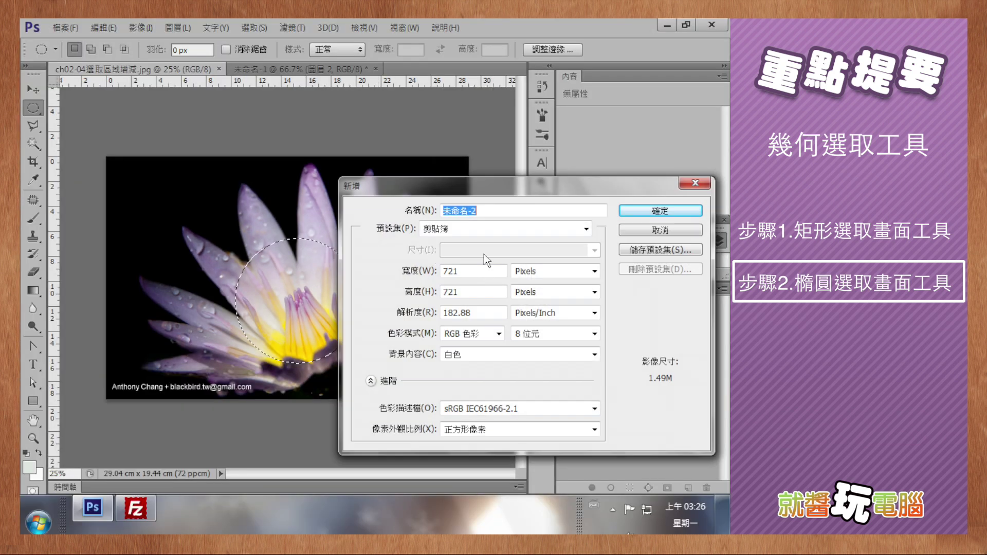
pyautogui.click(658, 211)
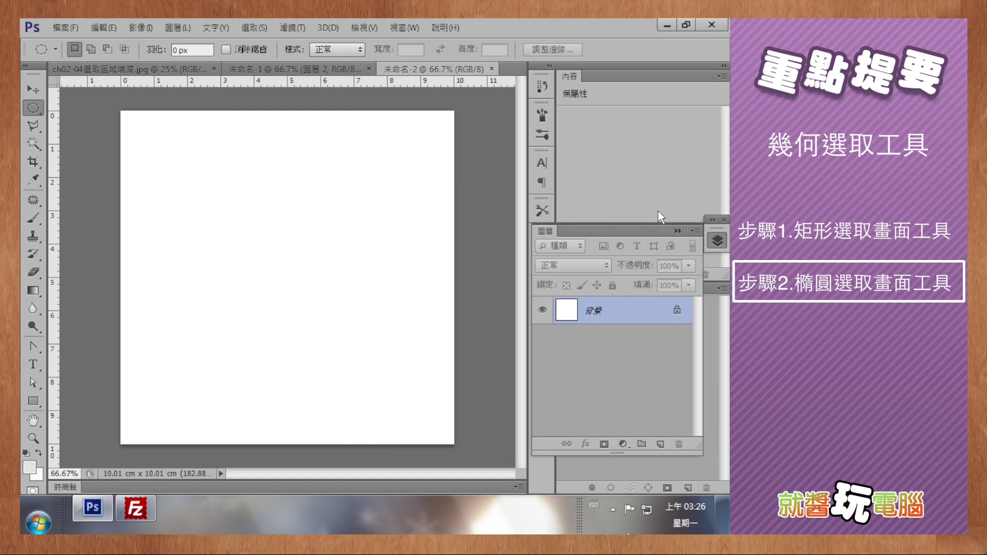
# Step: Paste the circle as Layer 1, magnify its stair-stepped edge, then return to the ch02-04 photo and deselect
pyautogui.hotkey('ctrl', 'v')
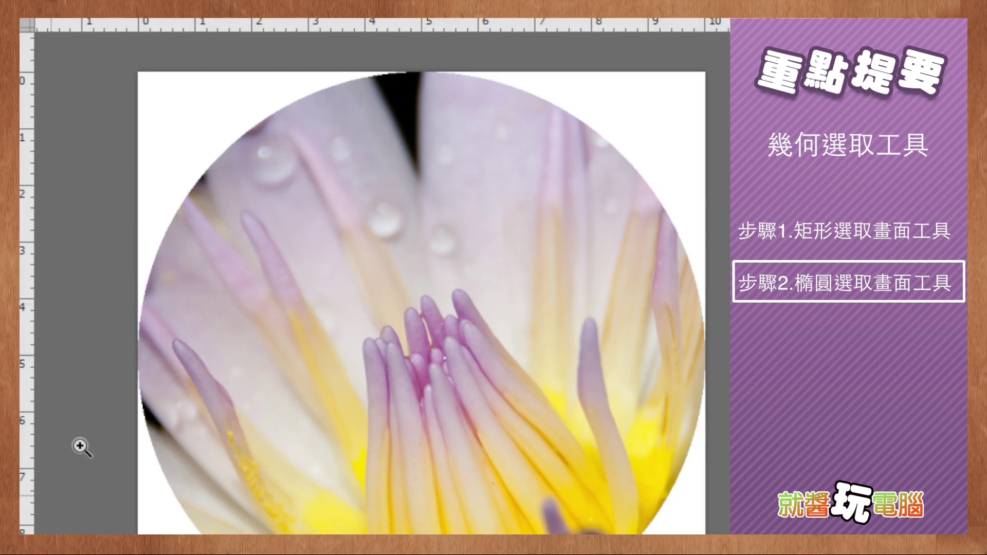
pyautogui.click(208, 191)
pyautogui.click(219, 159)
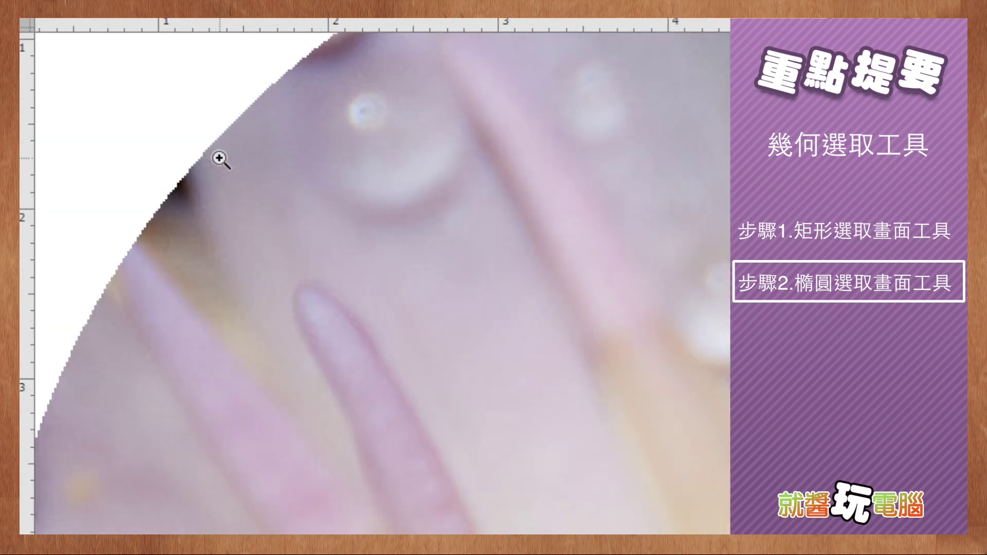
pyautogui.click(217, 156)
pyautogui.click(217, 156)
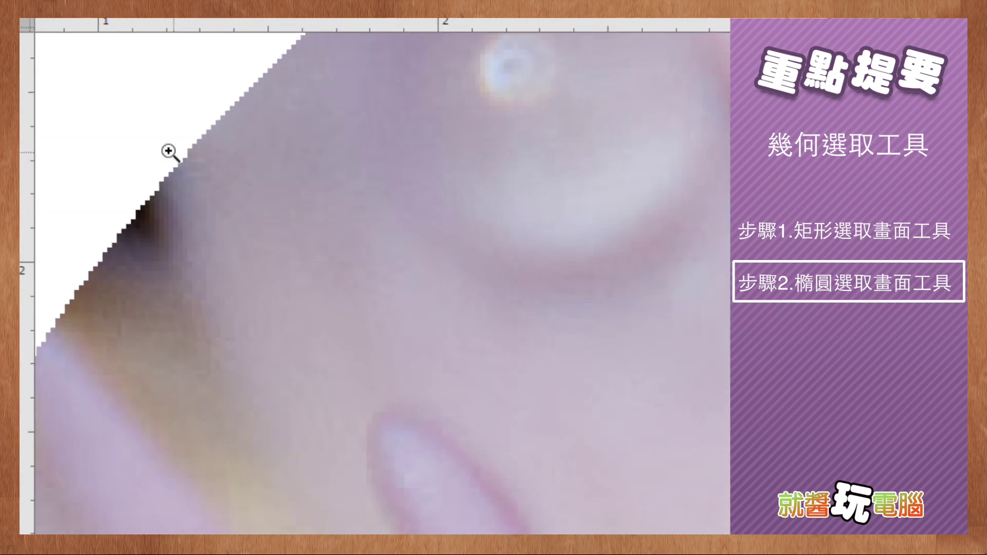
pyautogui.click(140, 128)
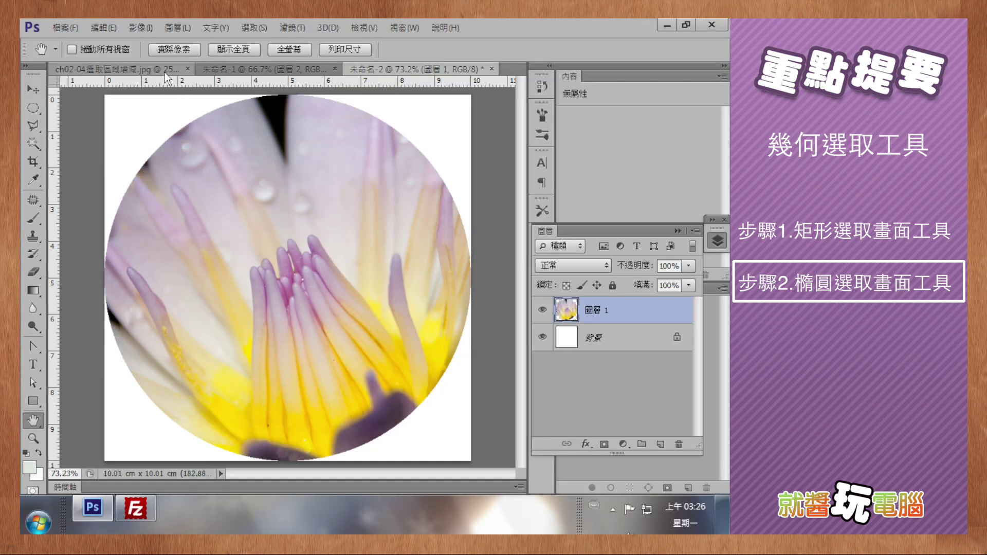
pyautogui.click(165, 71)
pyautogui.hotkey('ctrl', 'd')
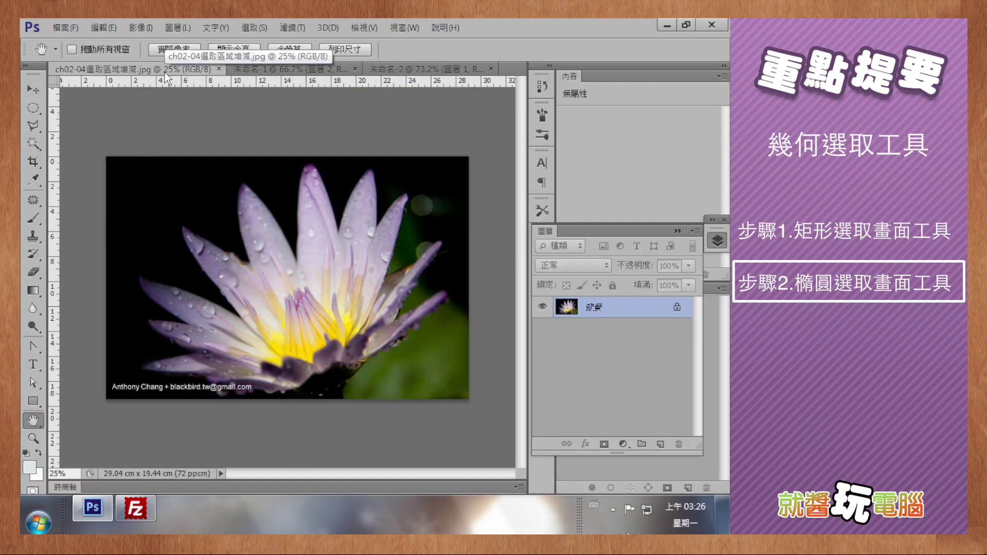
# Step: Draw a larger anti-aliased elliptical selection around the flower centre, about 13.22 cm
pyautogui.click(32, 109)
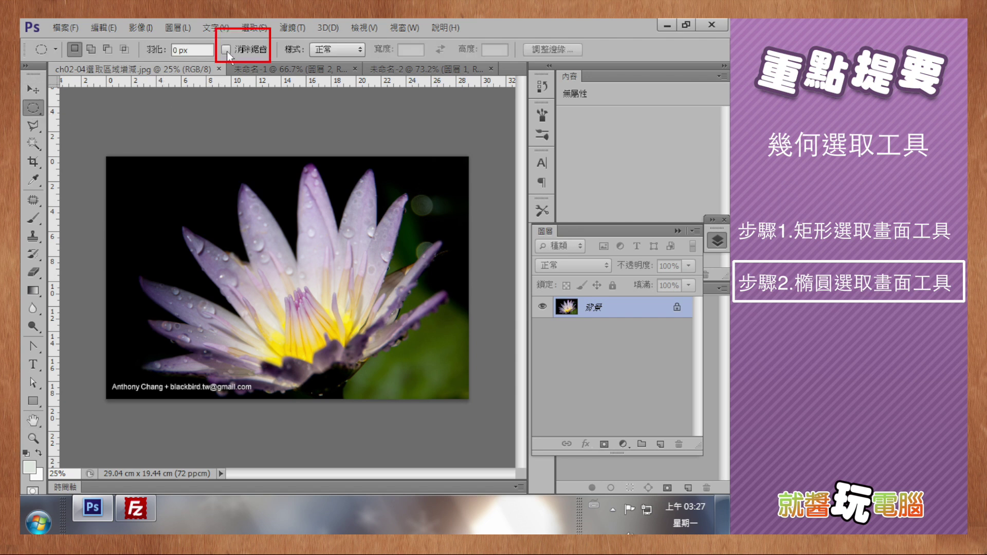
pyautogui.click(226, 50)
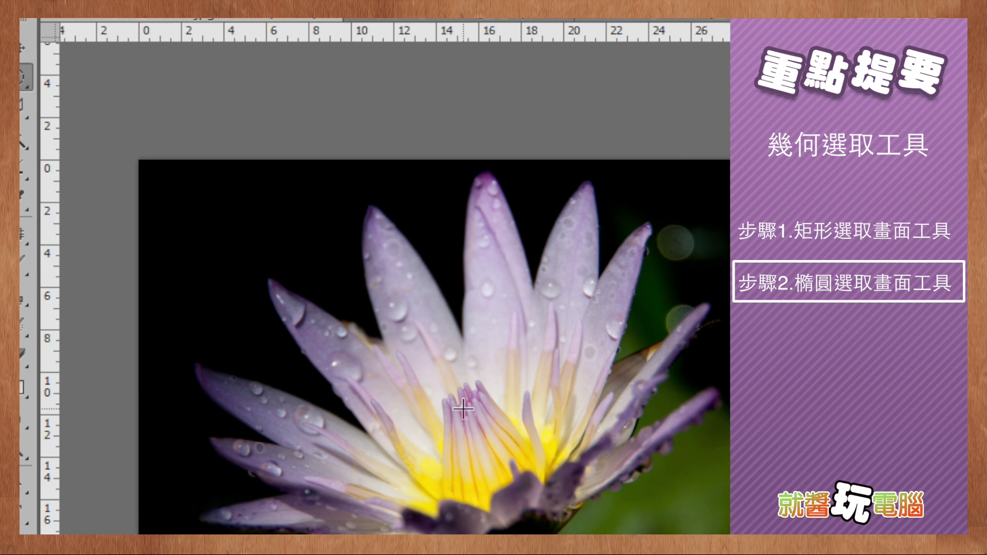
pyautogui.moveTo(297, 303); pyautogui.dragTo(375, 373)
pyautogui.moveTo(596, 526); pyautogui.dragTo(621, 535)
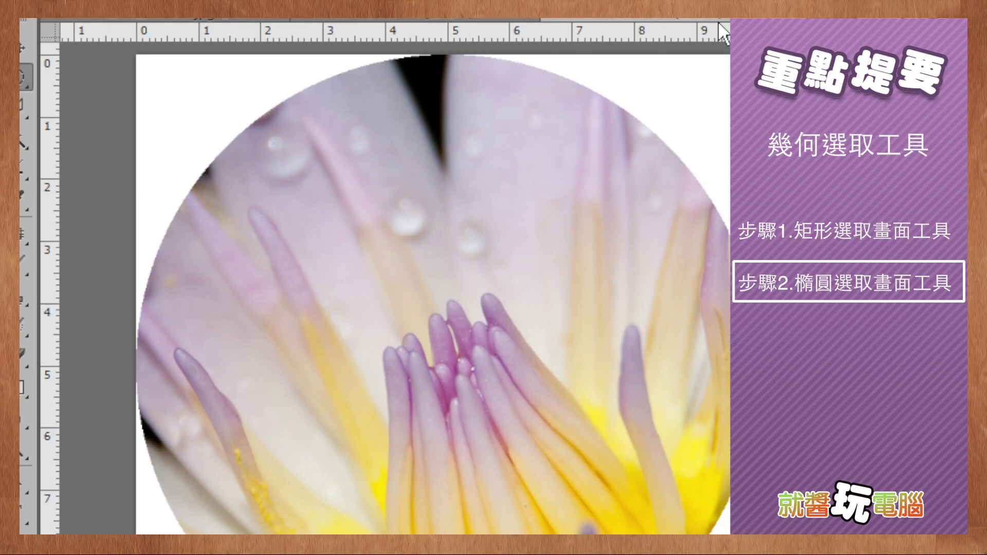
# Step: Paste the anti-aliased circle into 未命名-2 and nudge it with the Move tool
pyautogui.hotkey('ctrl', 'v')
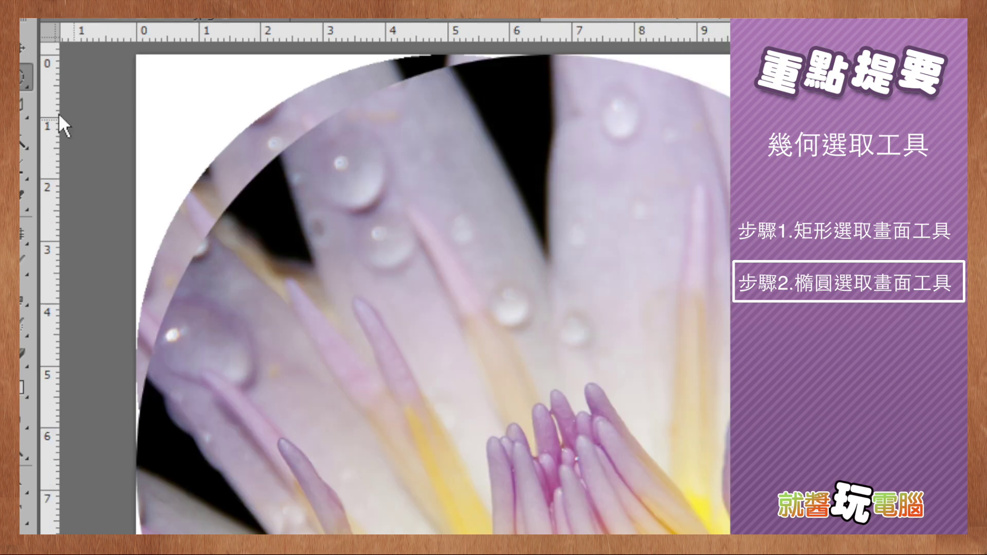
pyautogui.click(22, 53)
pyautogui.moveTo(244, 147); pyautogui.dragTo(253, 108)
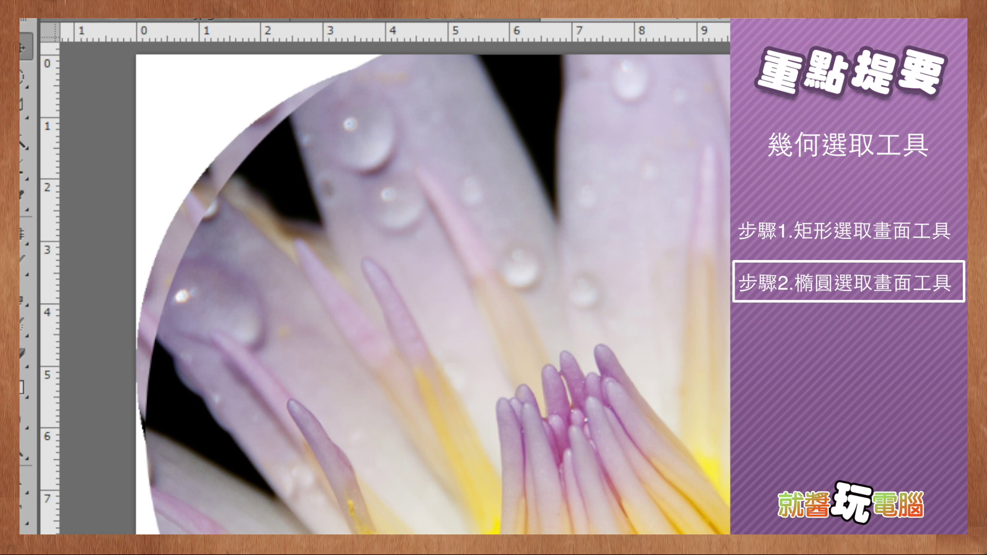
pyautogui.press('z')
pyautogui.click(267, 245)
pyautogui.click(337, 288)
pyautogui.click(365, 314)
pyautogui.keyDown('alt'); pyautogui.click(365, 315); pyautogui.keyUp('alt')
pyautogui.keyDown('alt'); pyautogui.click(335, 286); pyautogui.keyUp('alt')
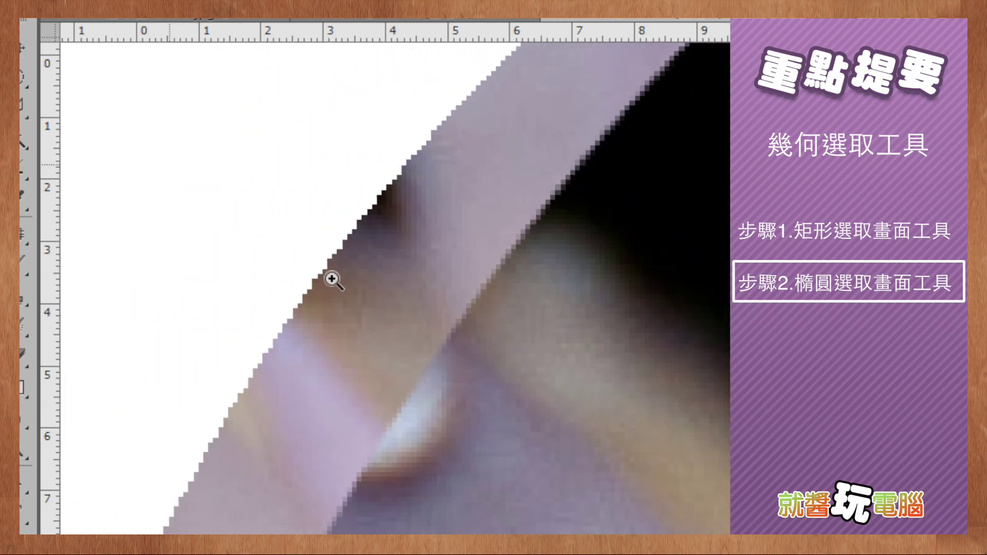
pyautogui.click(22, 47)
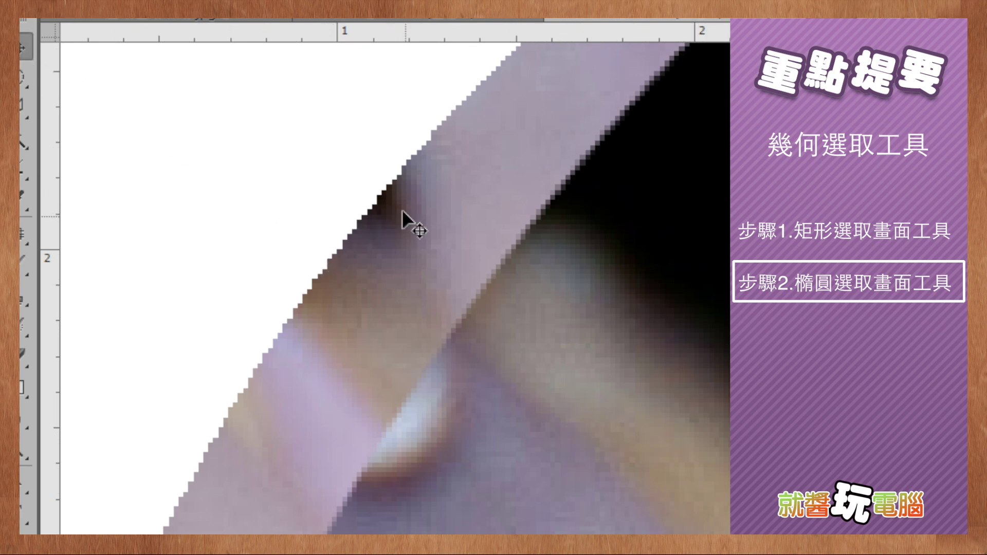